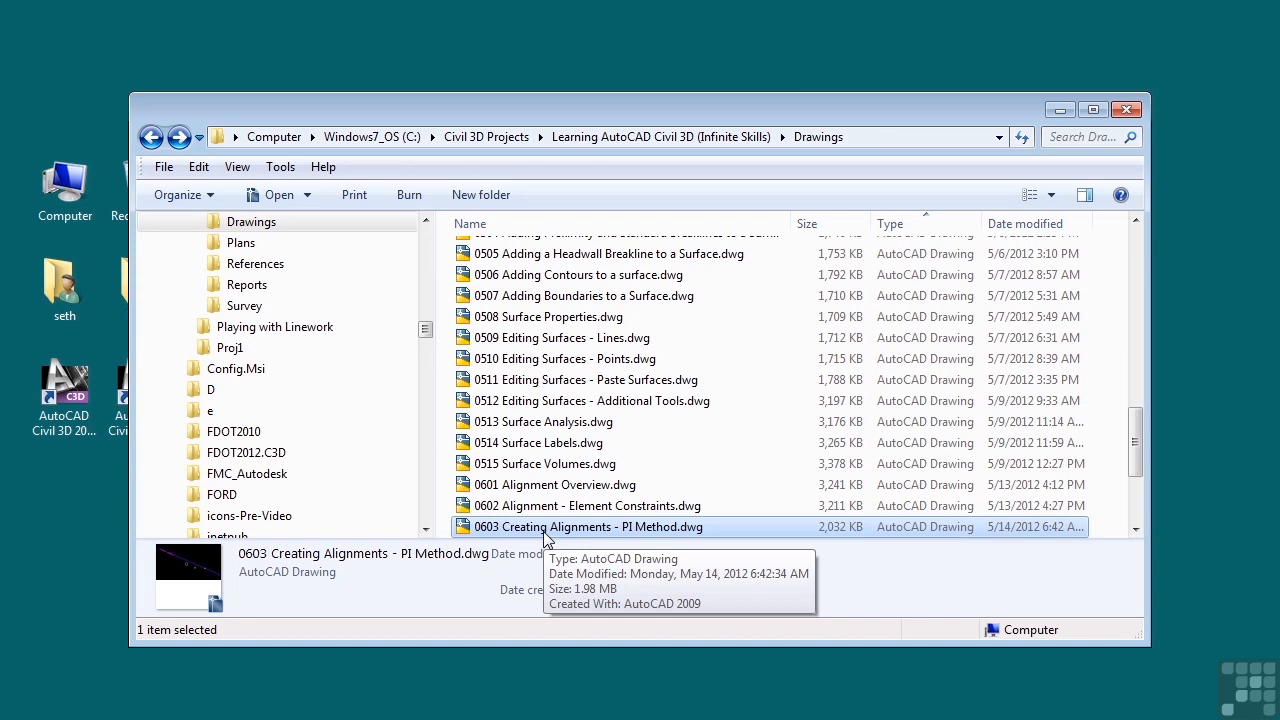
Switch to AutoCAD Civil 3D and start a new alignment with the Alignment Creation Tools, naming it Bypass - 1.
left_click(1059, 110)
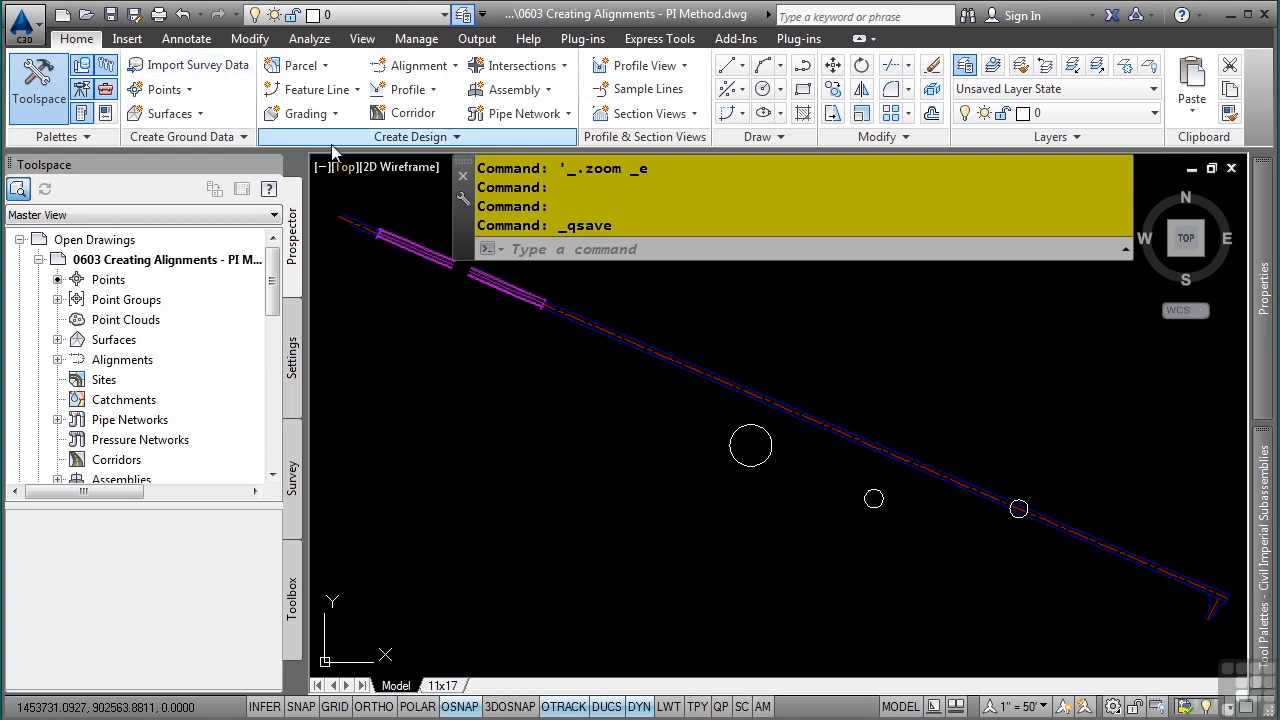
left_click(438, 65)
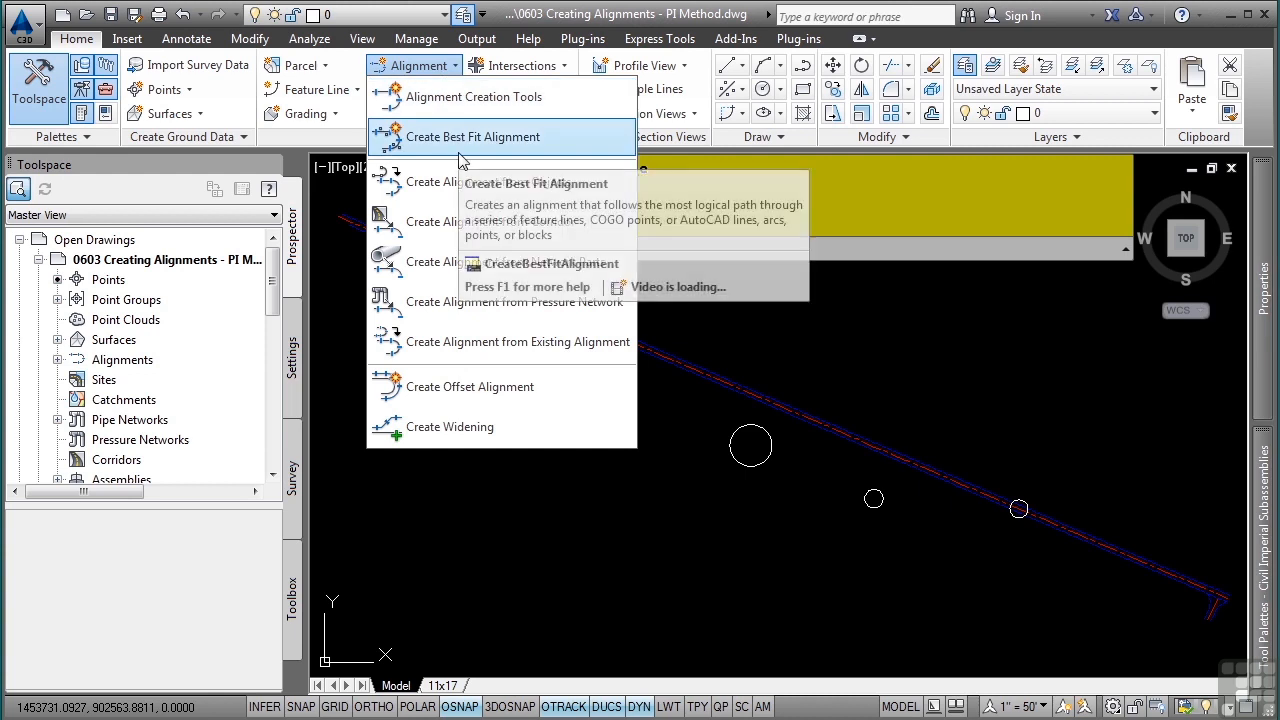
left_click(478, 100)
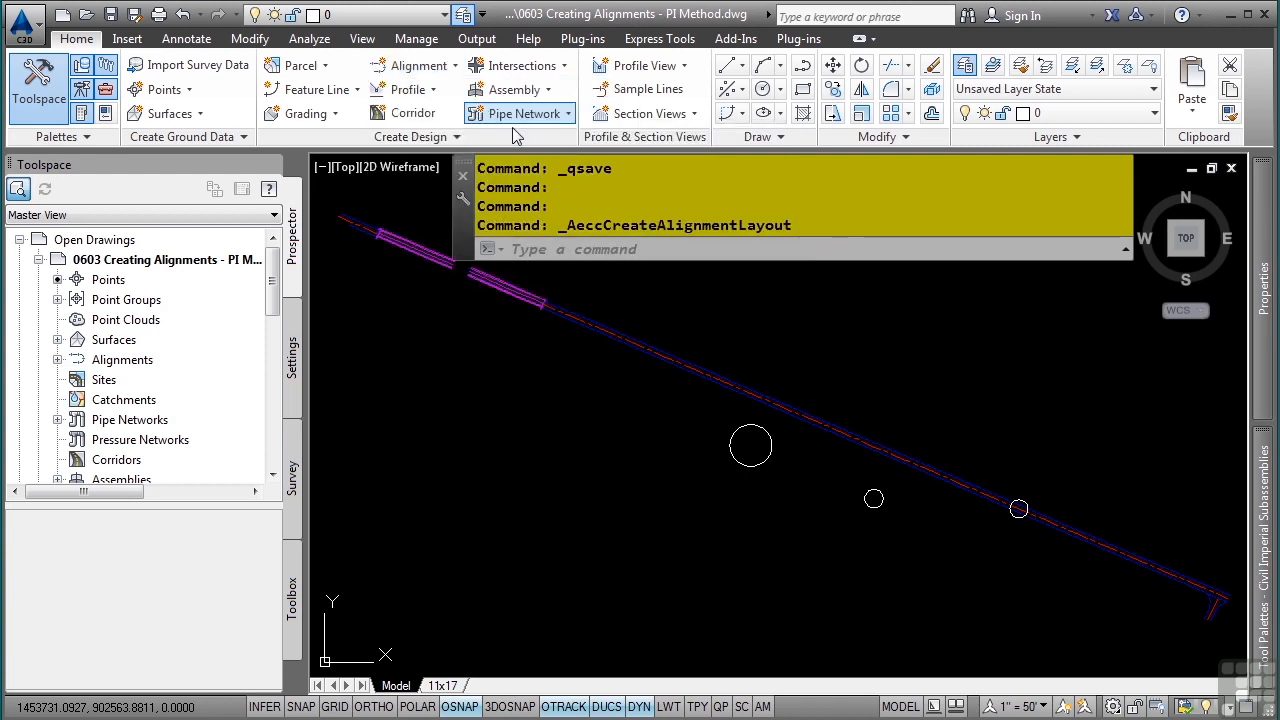
double_click(586, 110)
type("Bypass - 1")
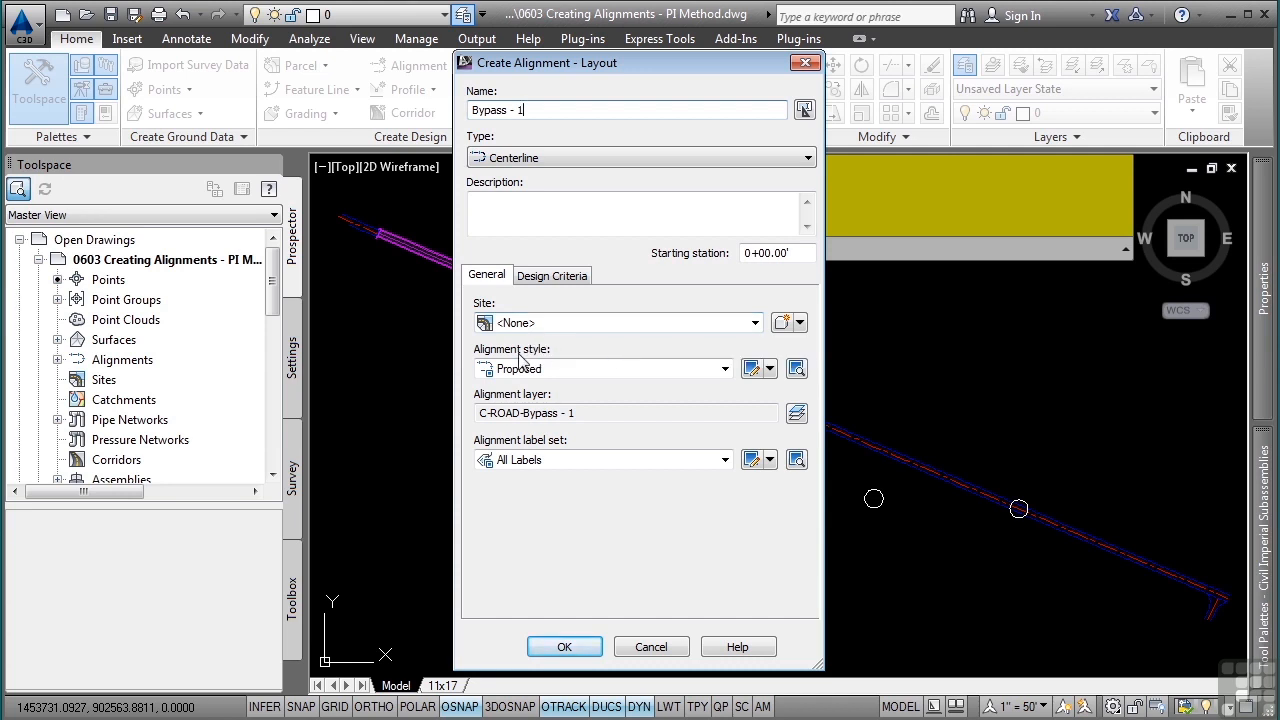
Assign the Layout alignment style and create the alignment with the default design criteria and starting station.
left_click(546, 378)
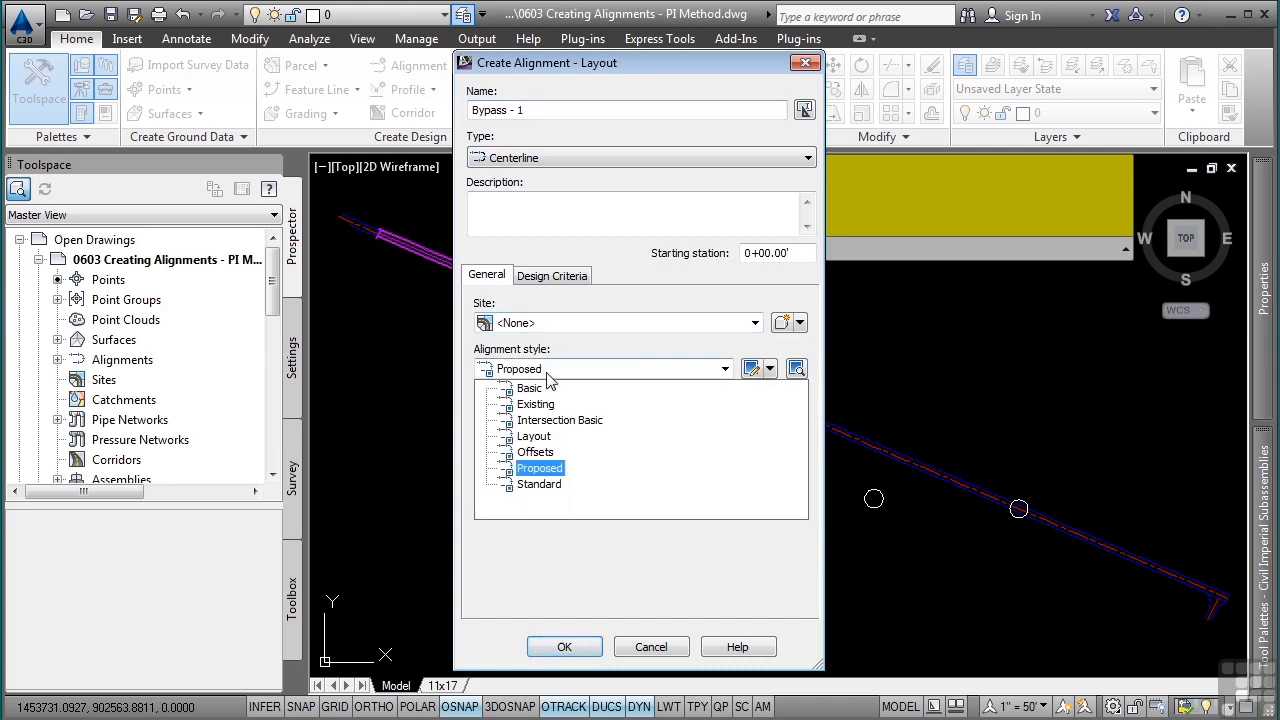
left_click(533, 438)
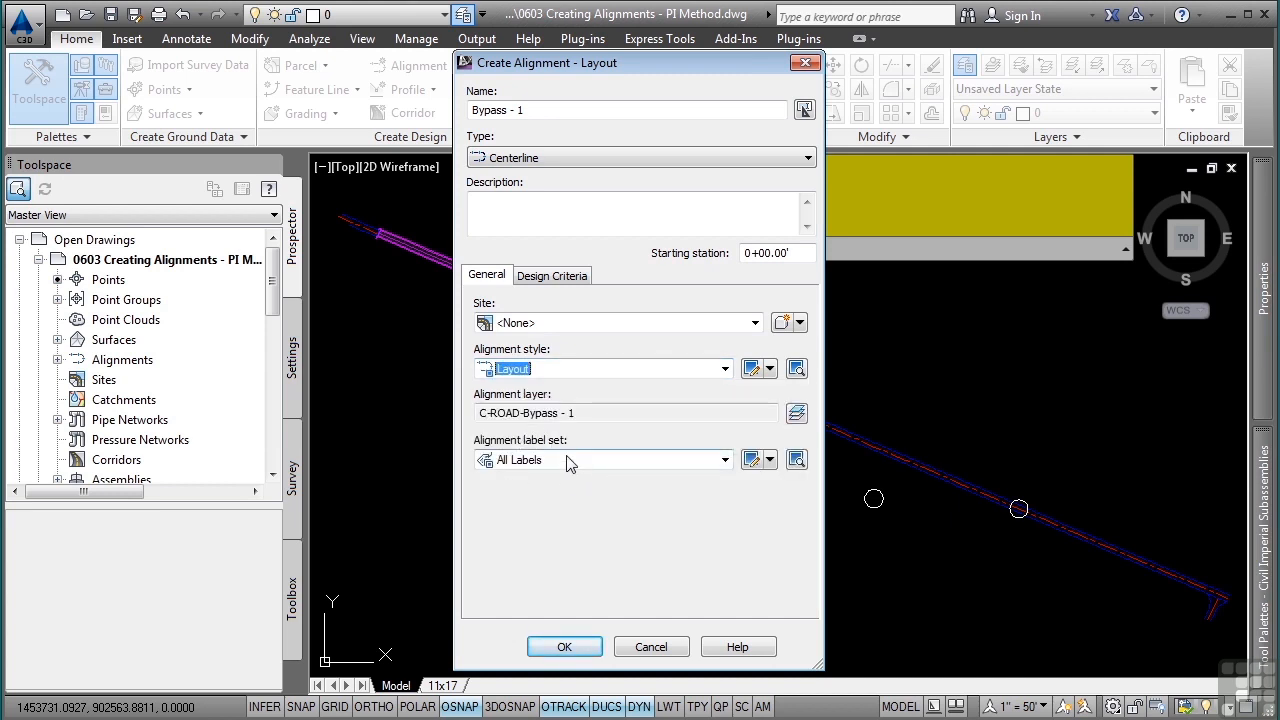
left_click(551, 276)
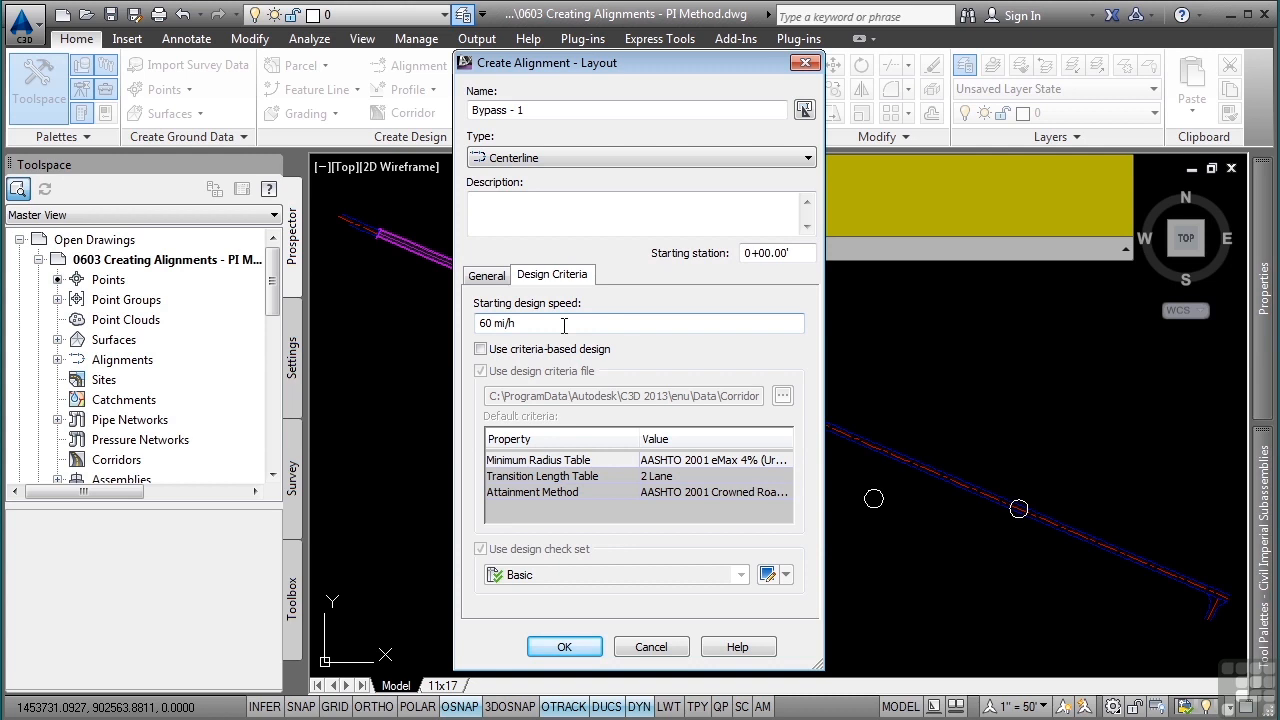
left_click(489, 276)
left_click(766, 253)
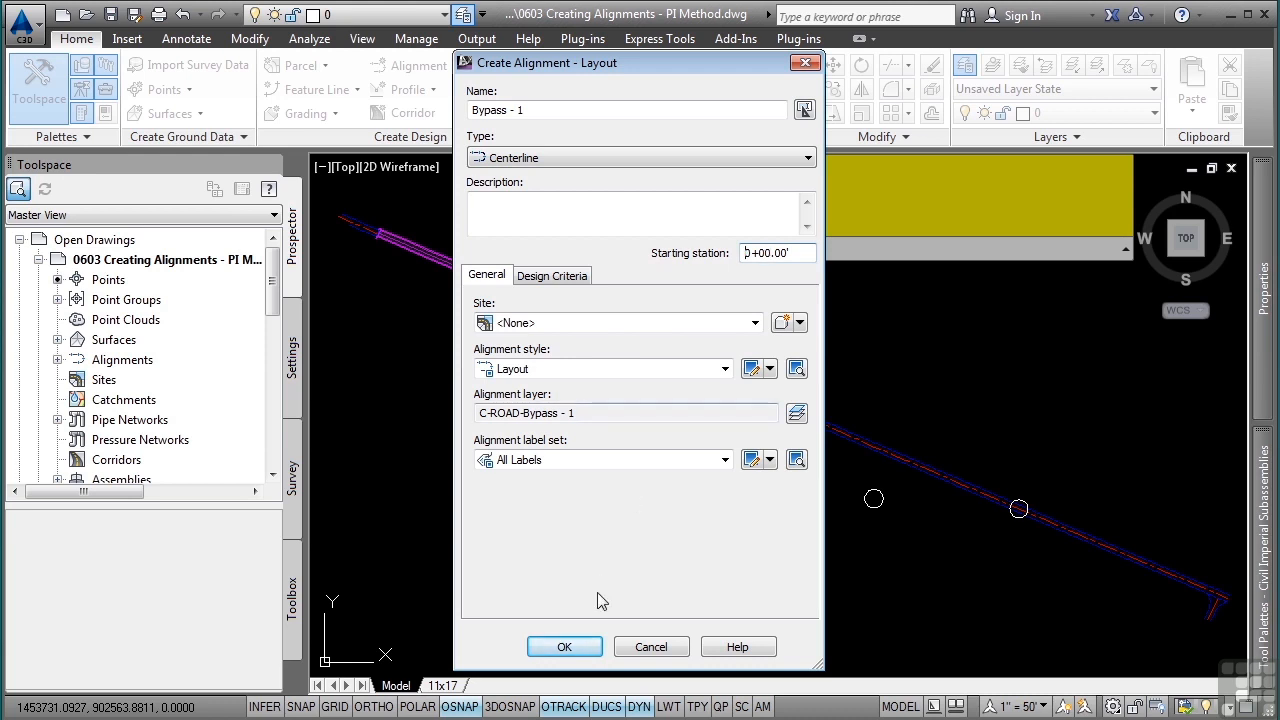
left_click(575, 647)
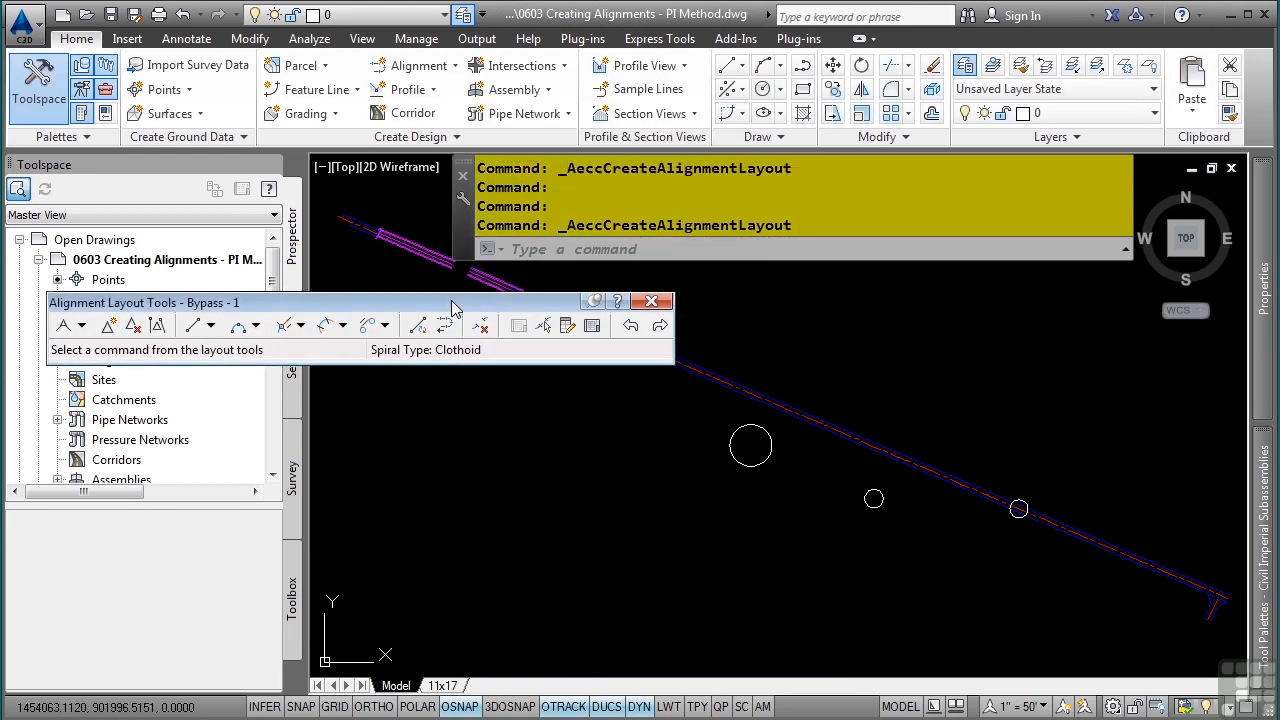
Set the default curve radius to 500 feet in the alignment's curve and spiral settings.
left_click_drag(434, 311, 839, 329)
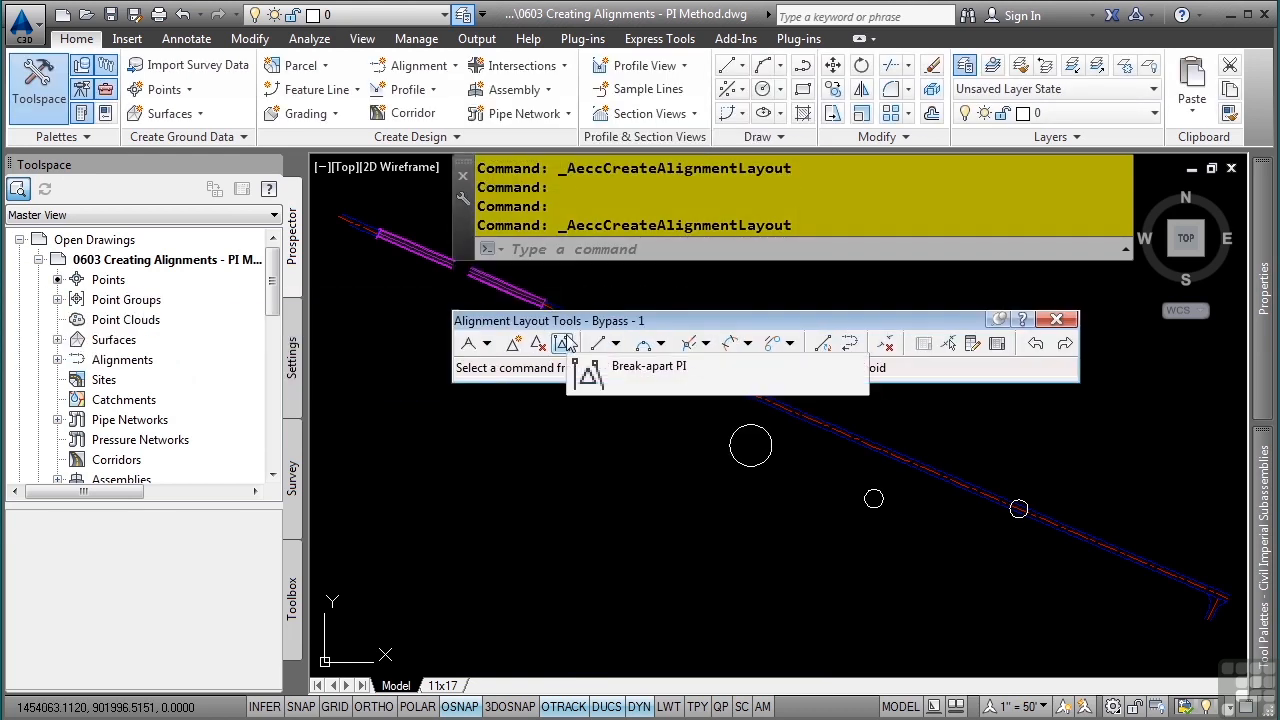
left_click(488, 343)
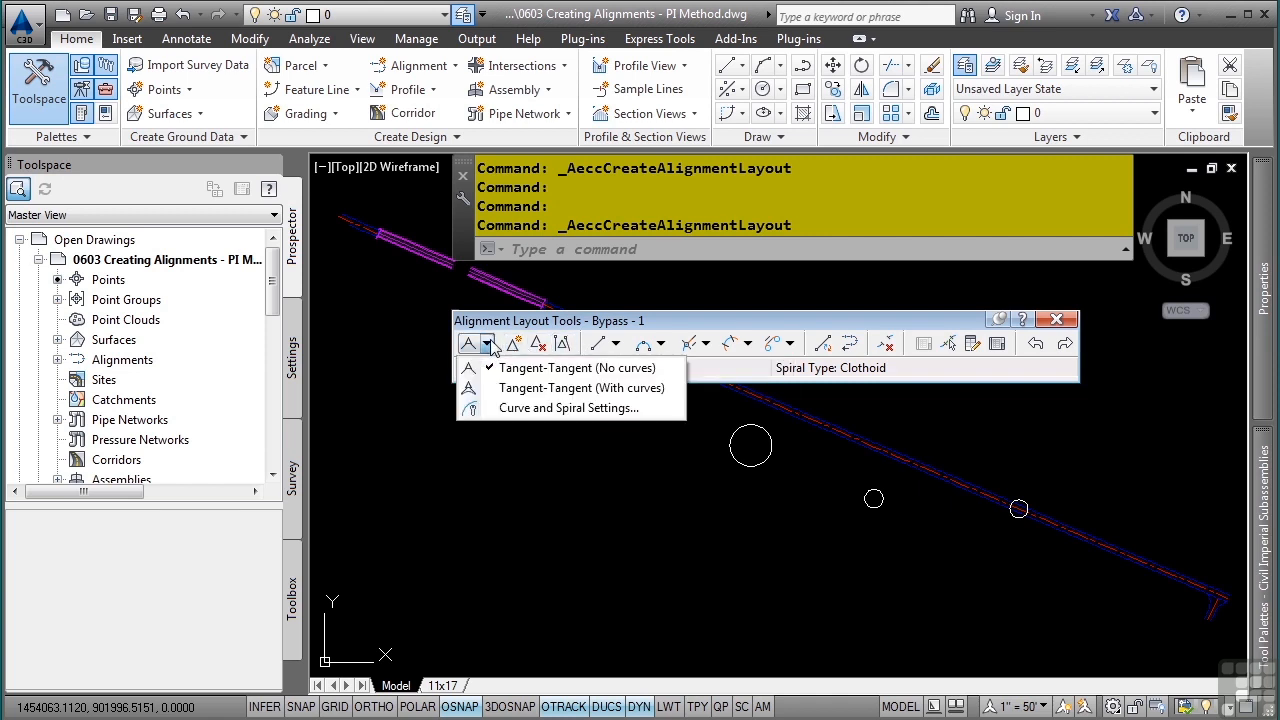
left_click(520, 407)
left_click_drag(618, 376, 502, 370)
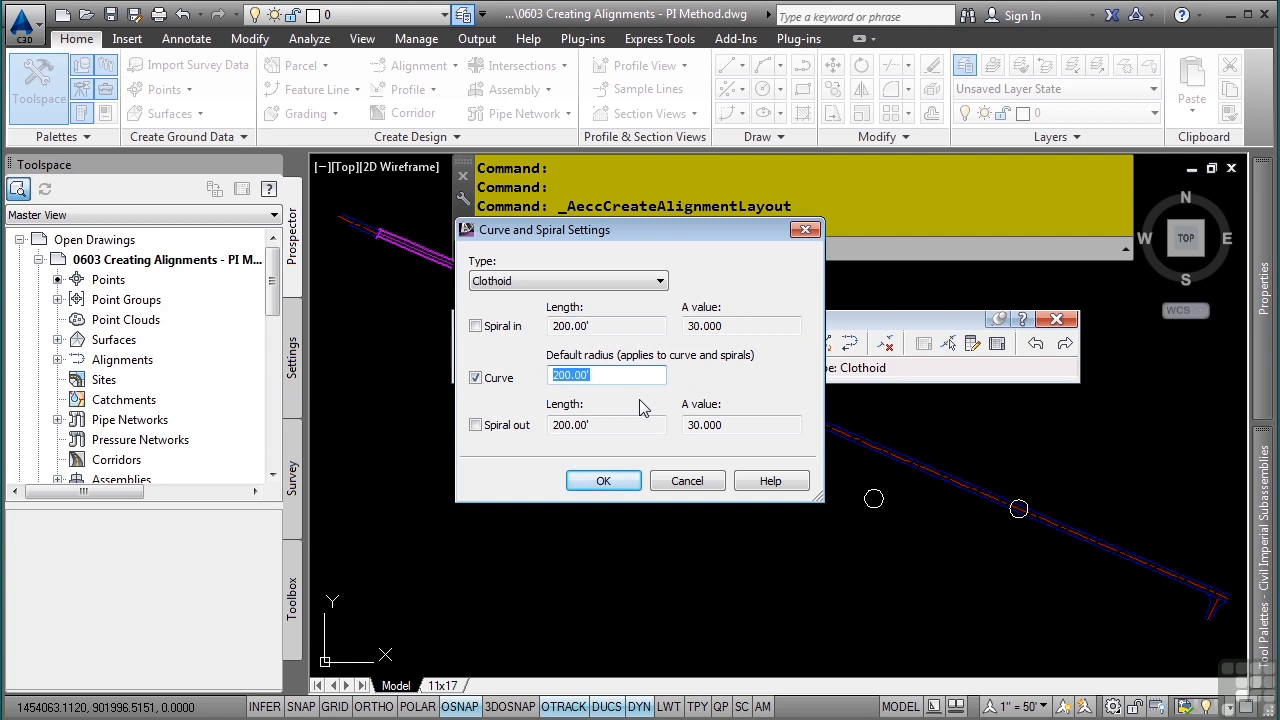
type("500")
key("Tab")
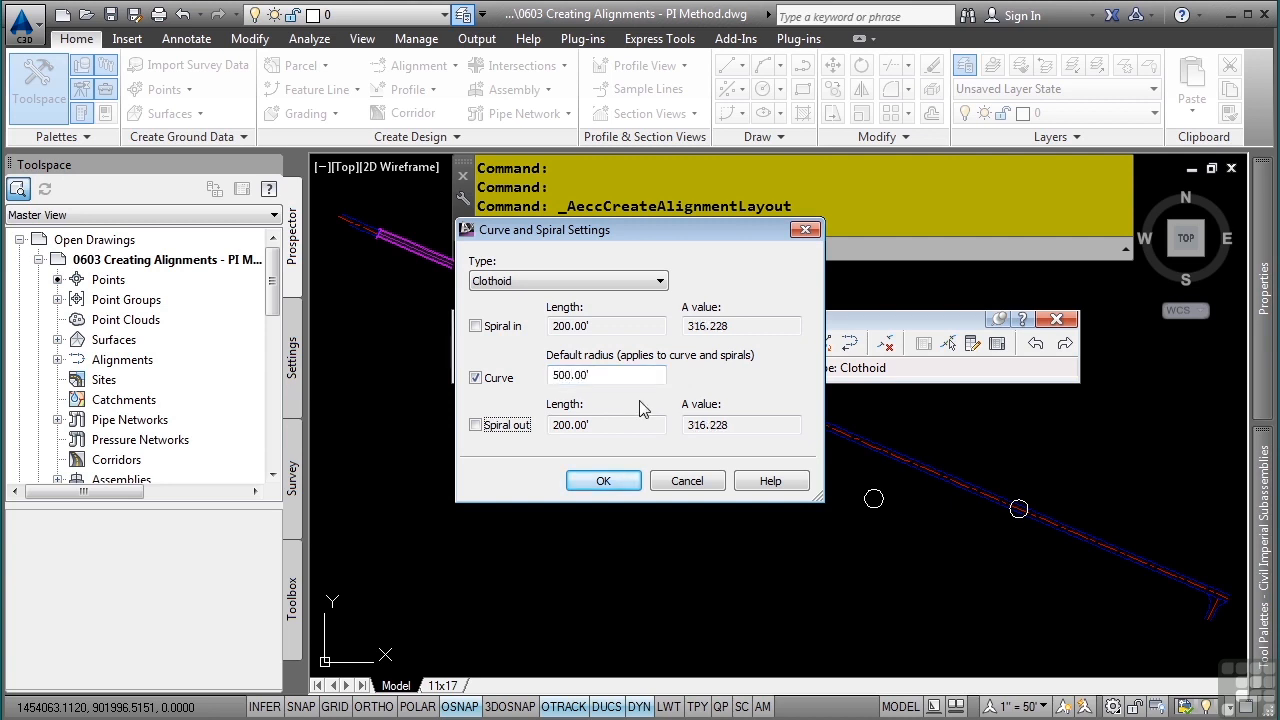
left_click(607, 481)
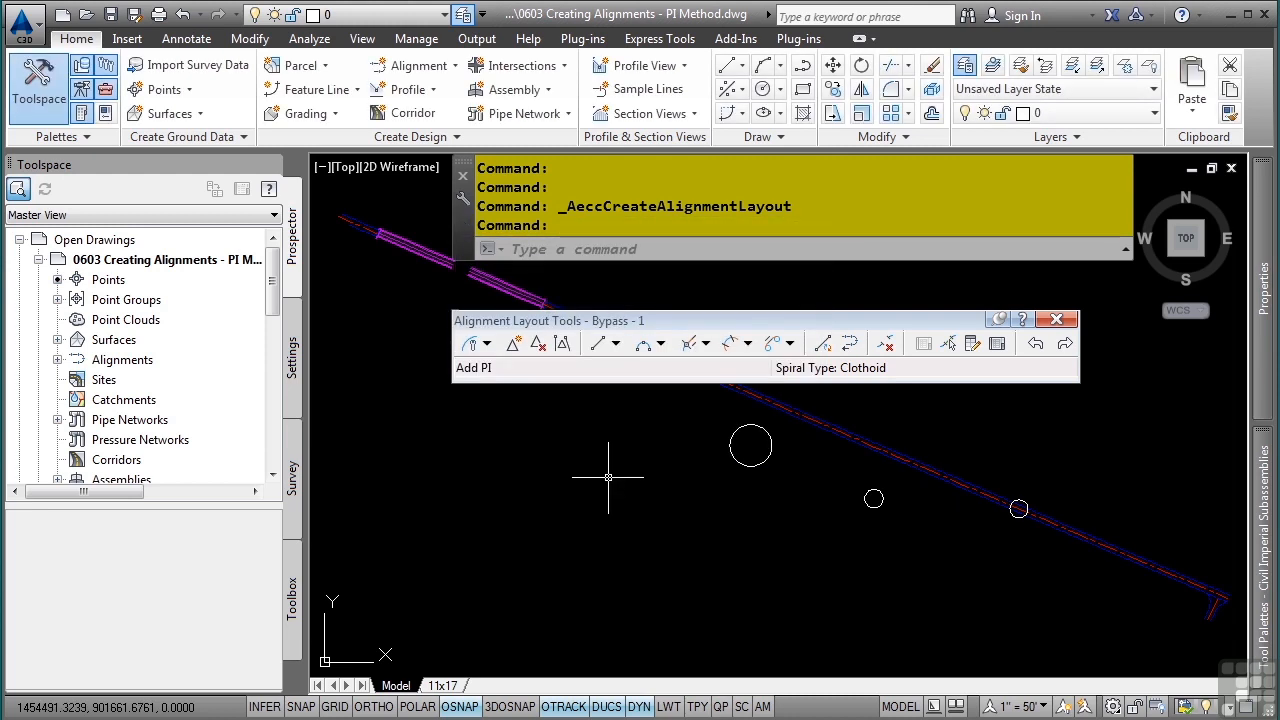
Start a Tangent-Tangent (With curves) layout and place its start point at northing 901285.932, easting 1456414.0065.
left_click(487, 344)
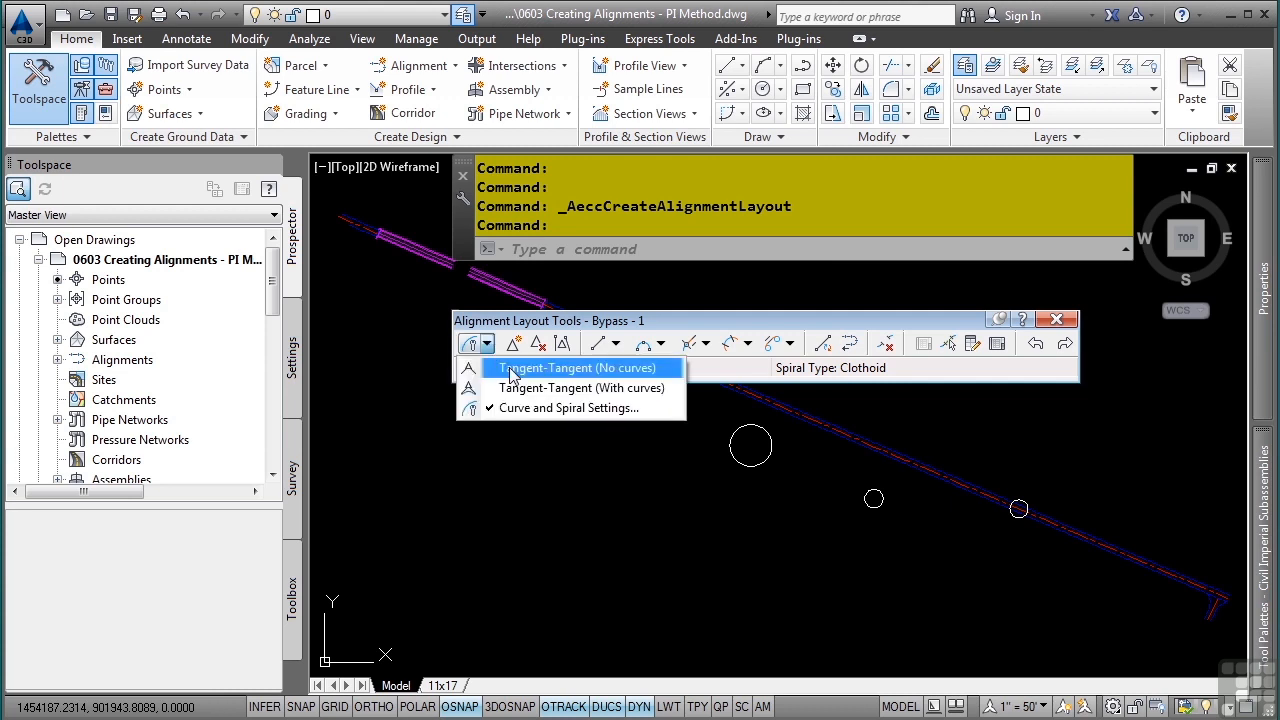
left_click(559, 391)
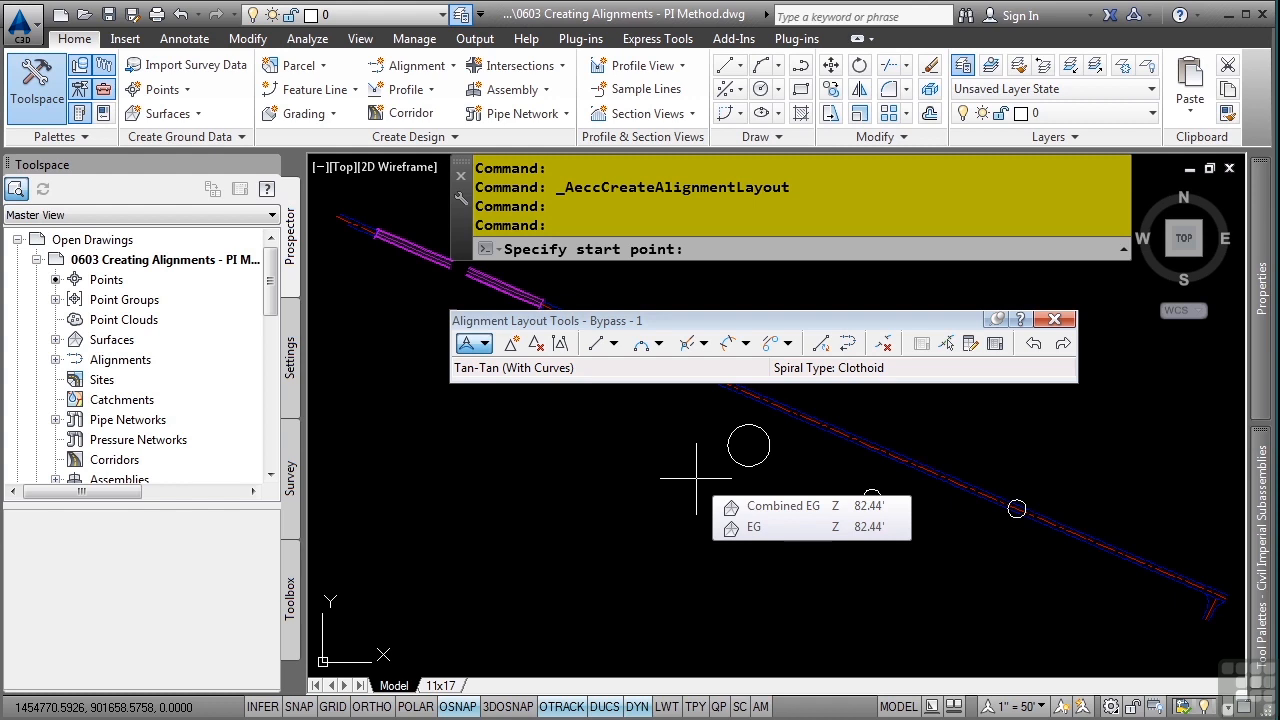
type("'ne")
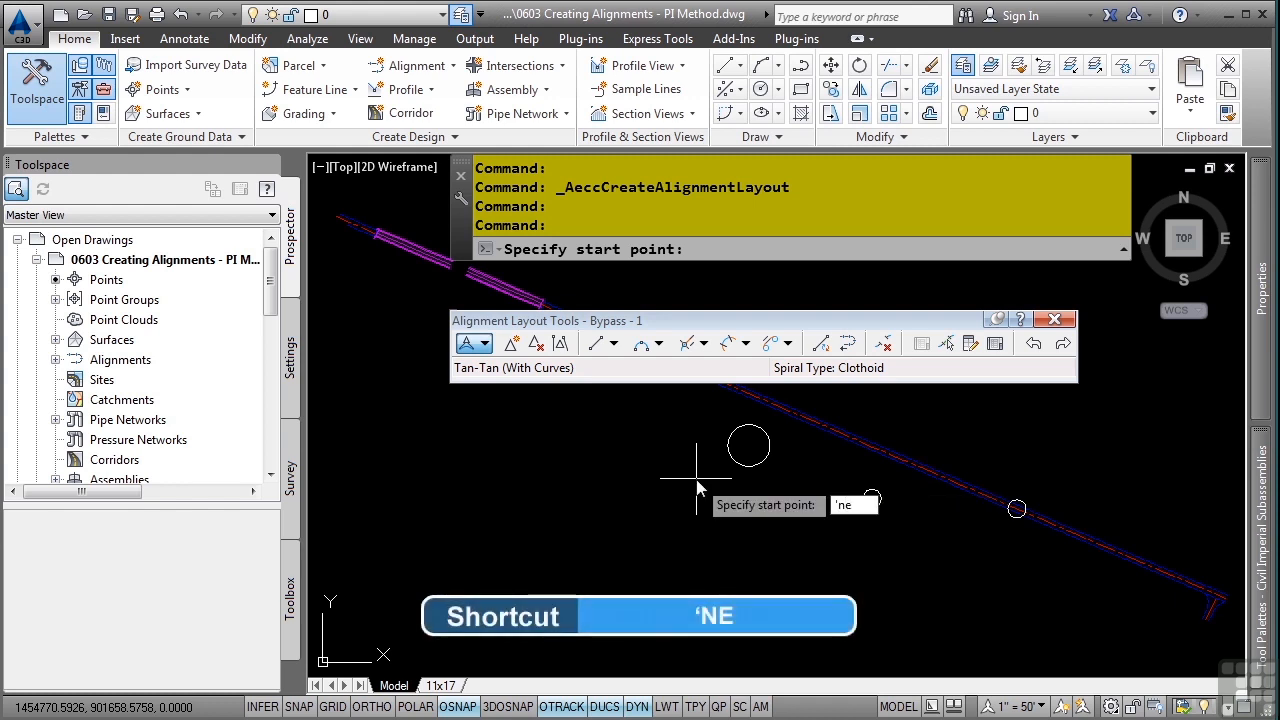
key("Return")
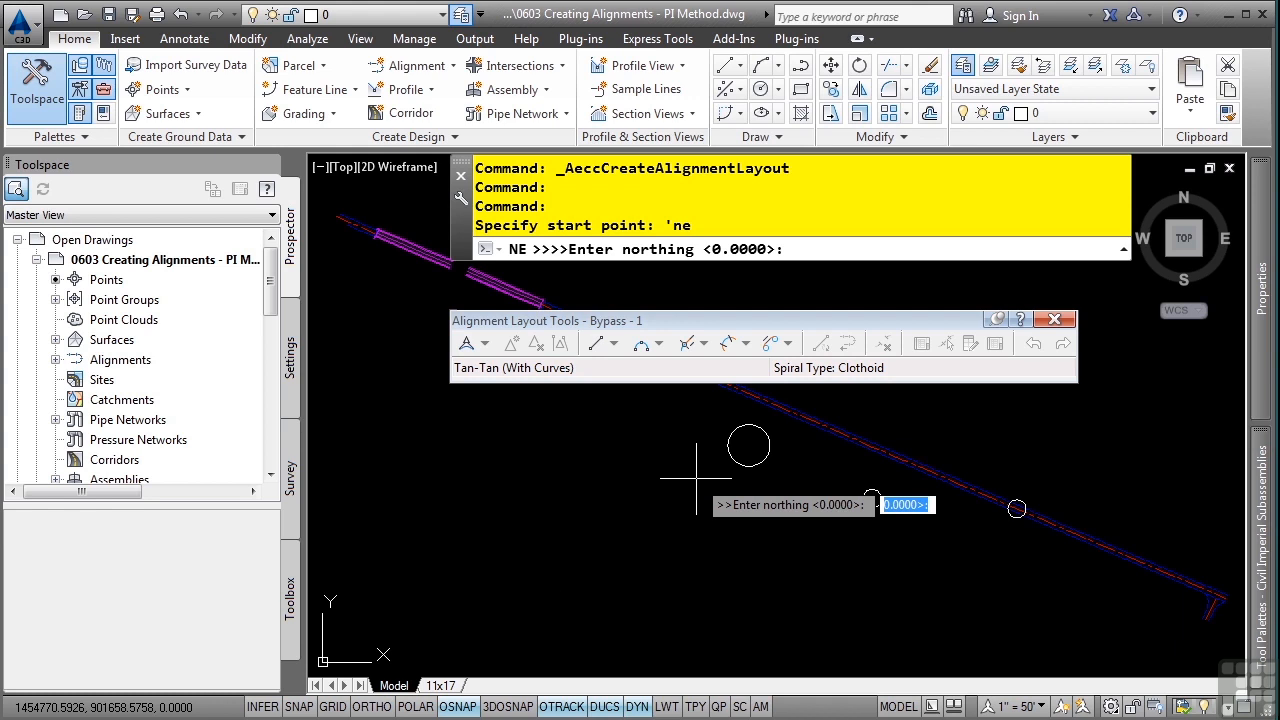
type("90")
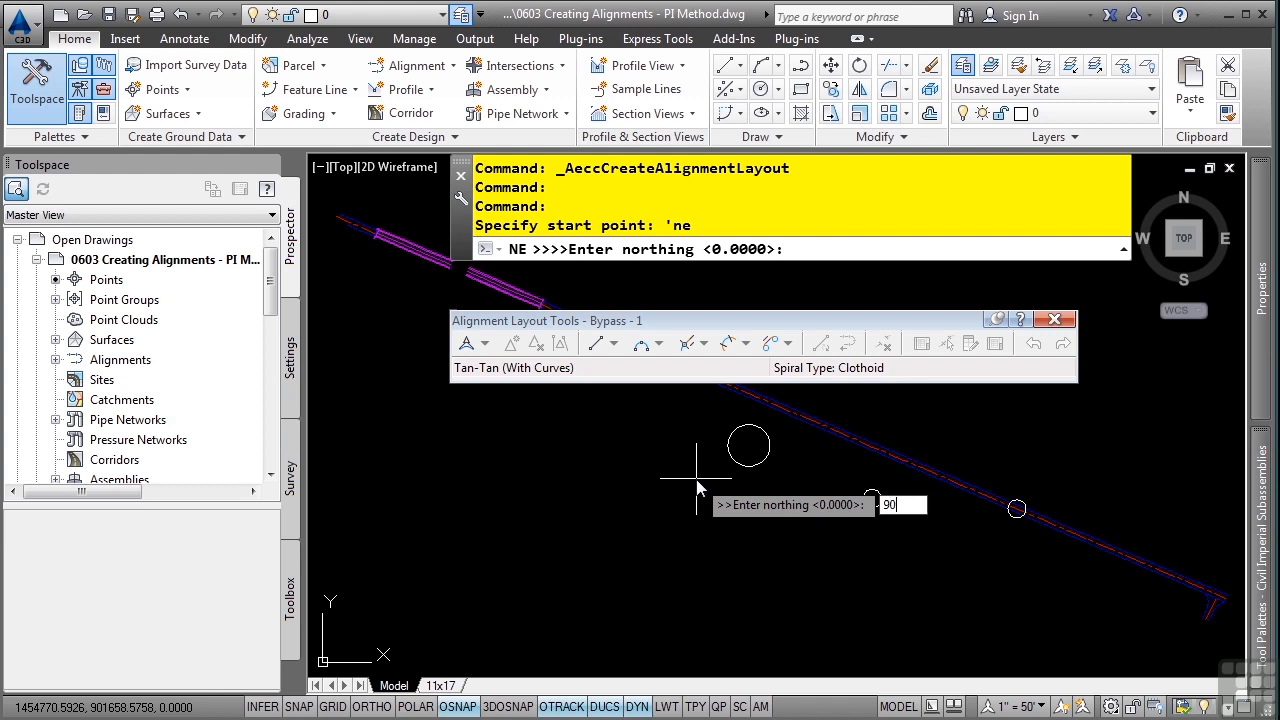
type("1285.932")
key("Return")
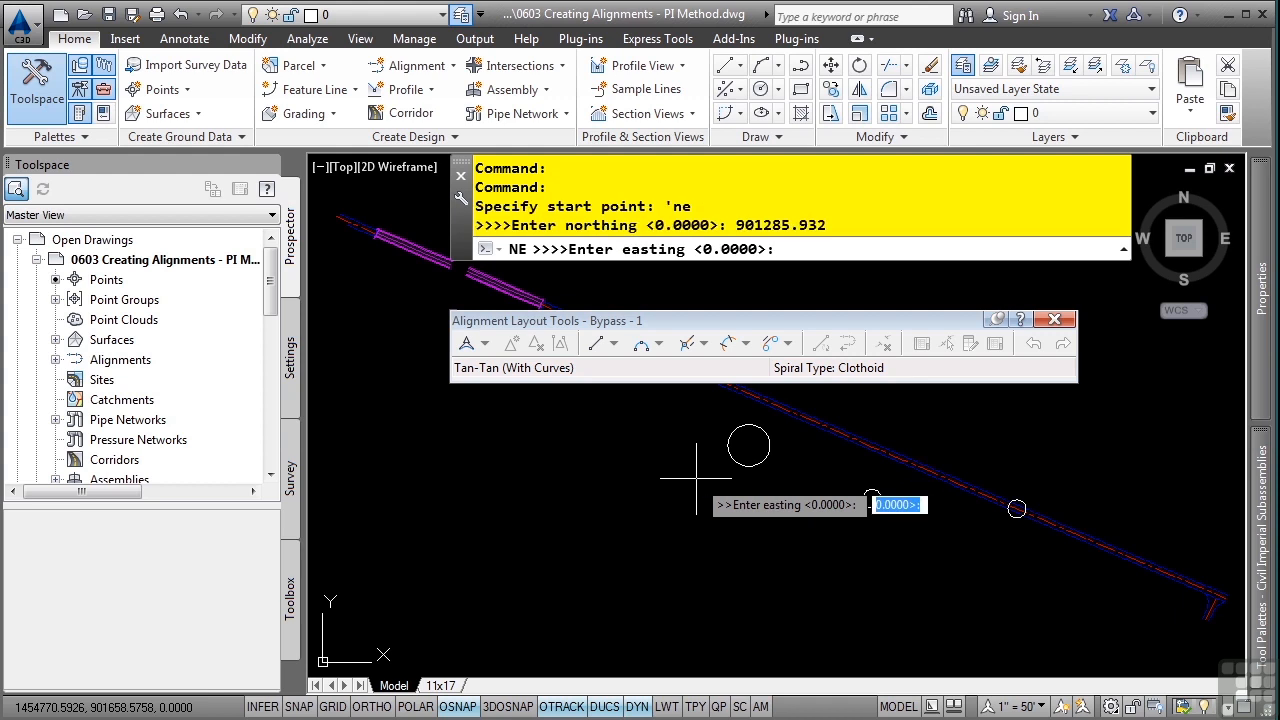
type("145")
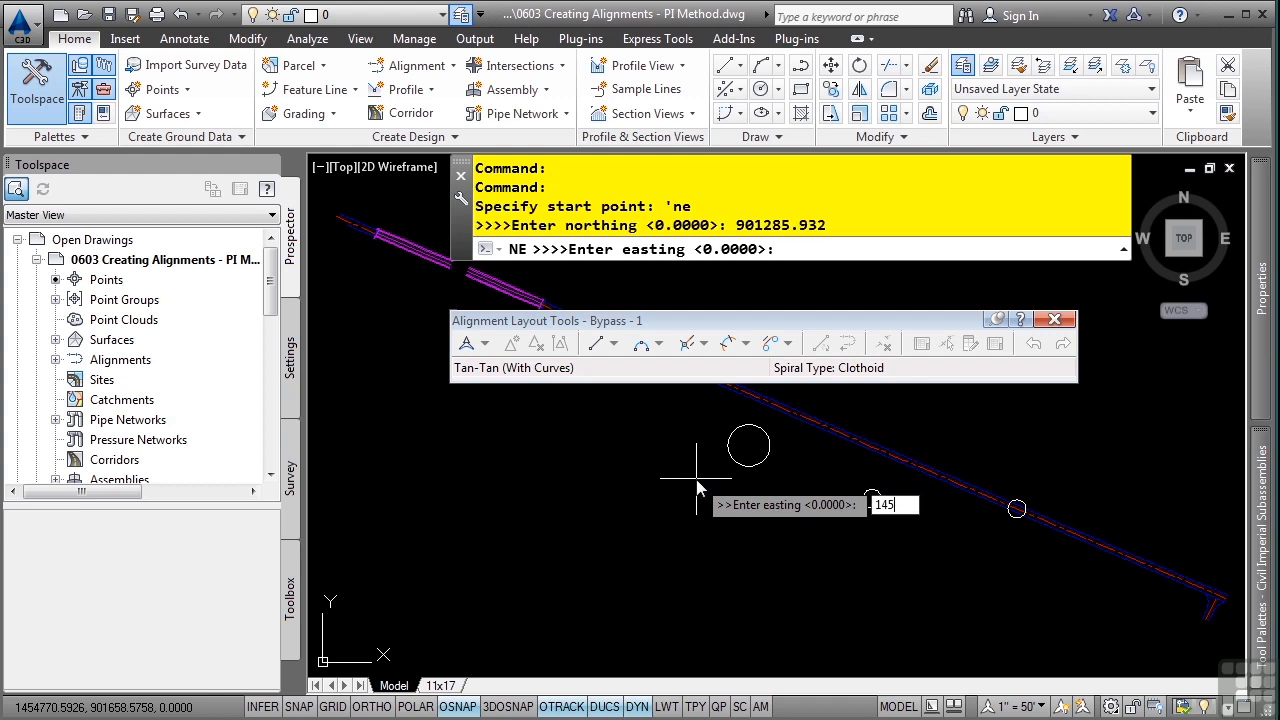
type("6414.0065")
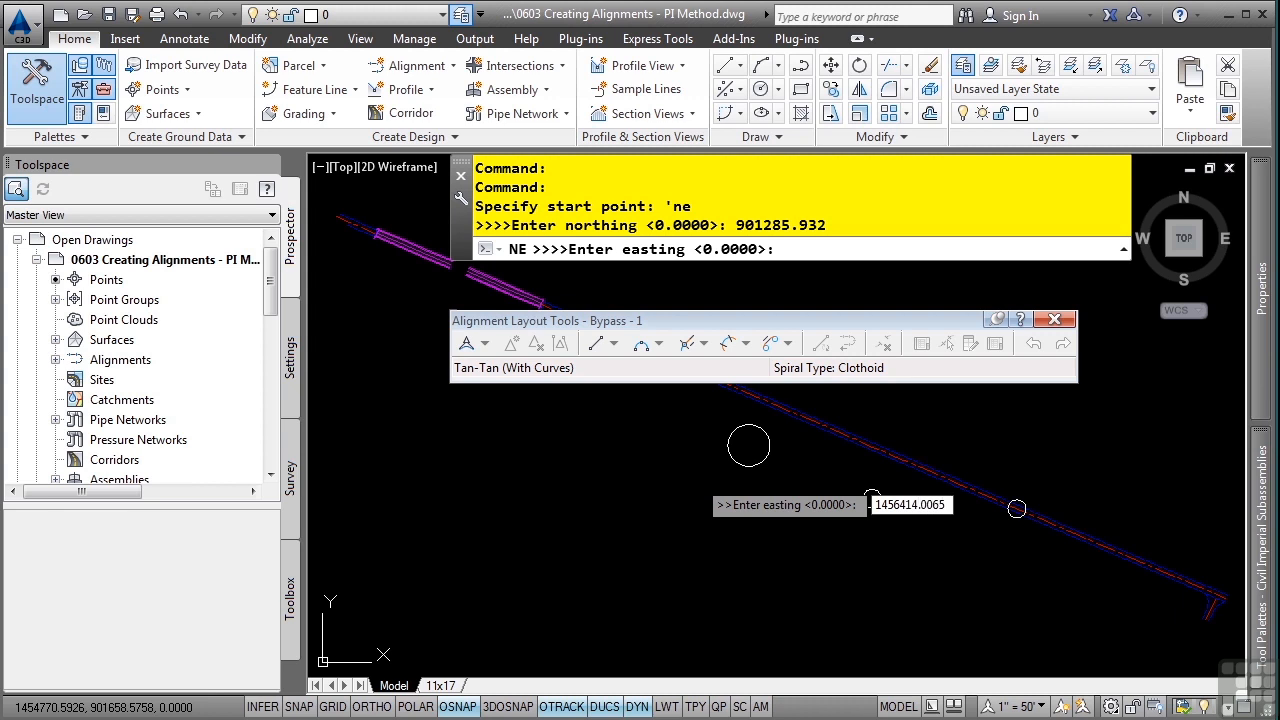
key("Return")
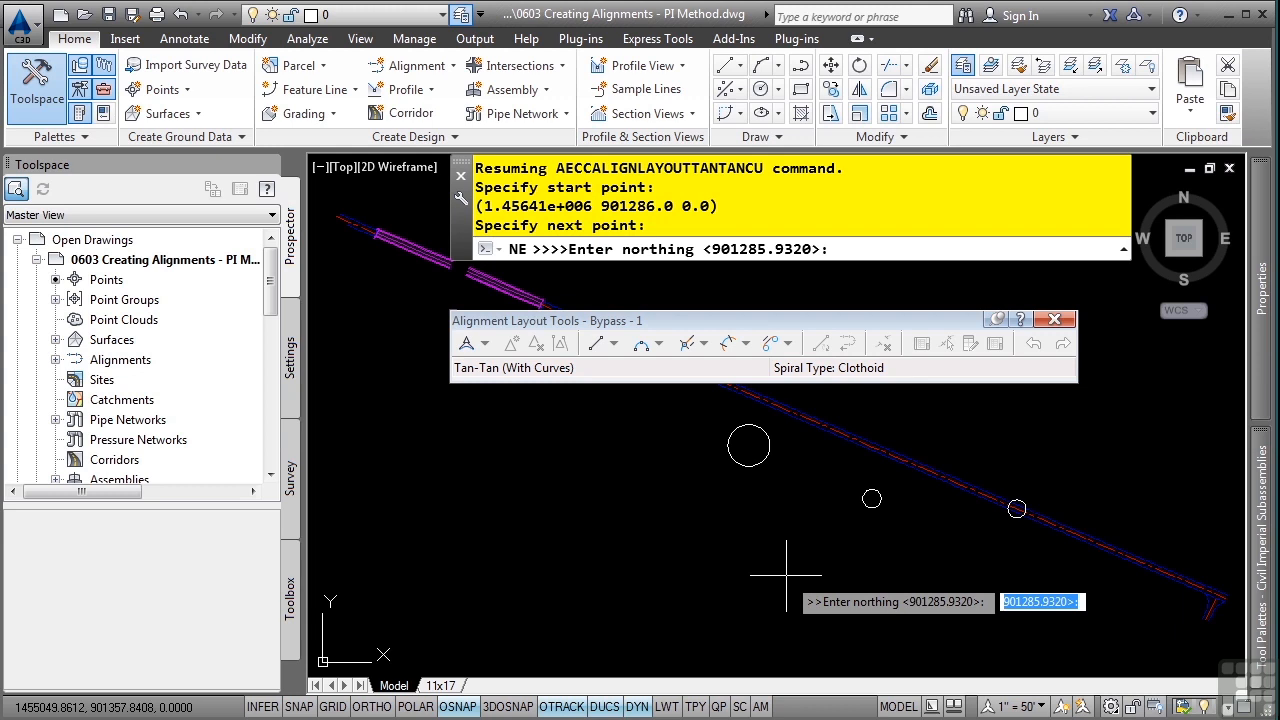
key("Escape")
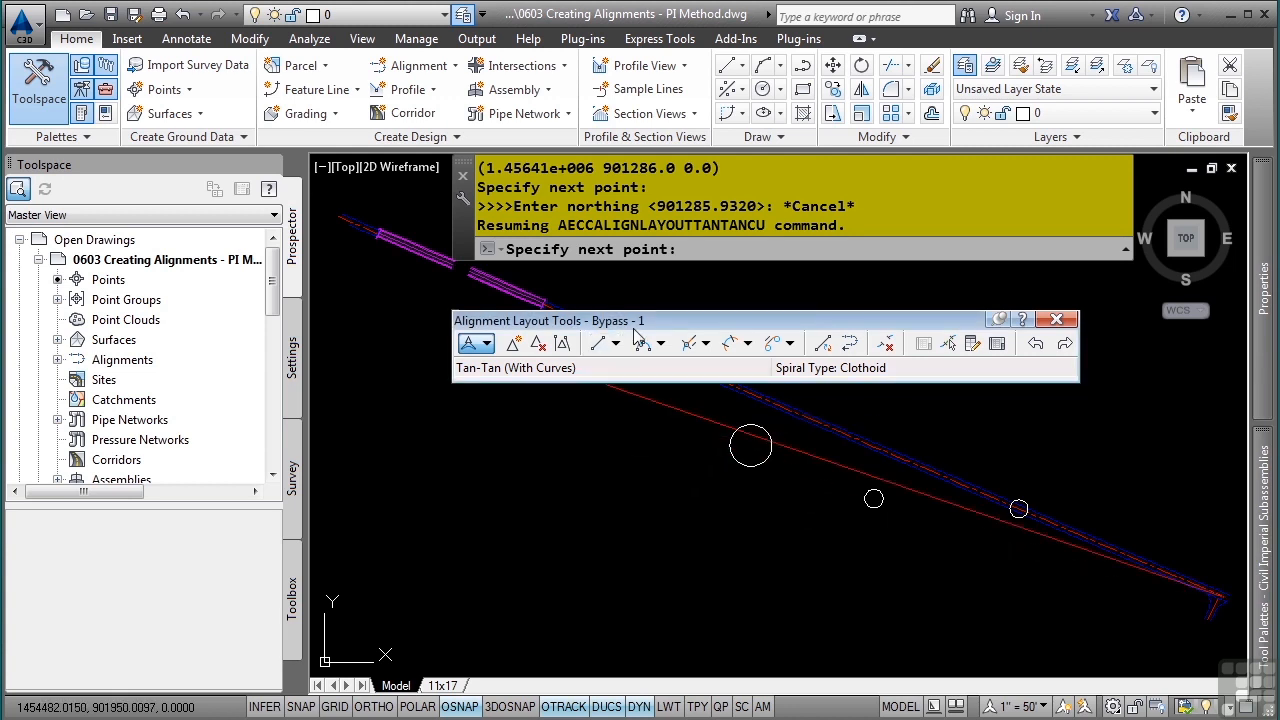
Clear all running object snap modes and enable only Center.
left_click_drag(636, 320, 704, 229)
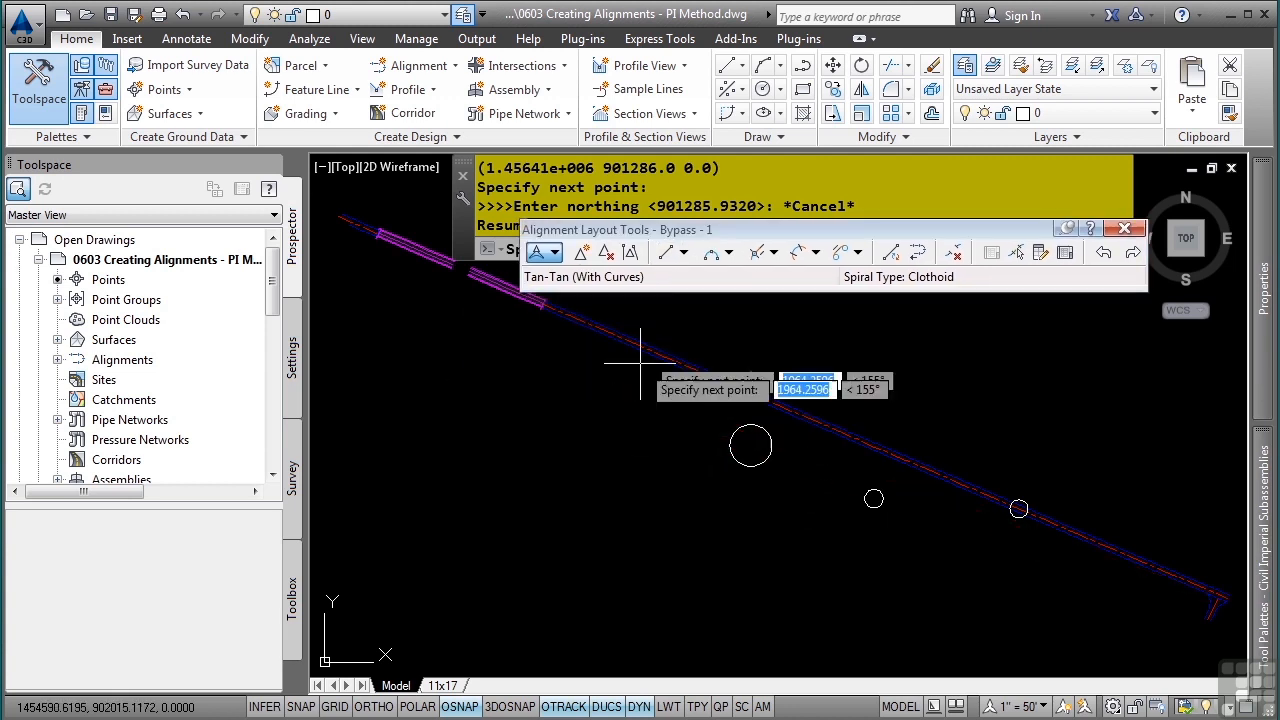
right_click(460, 708)
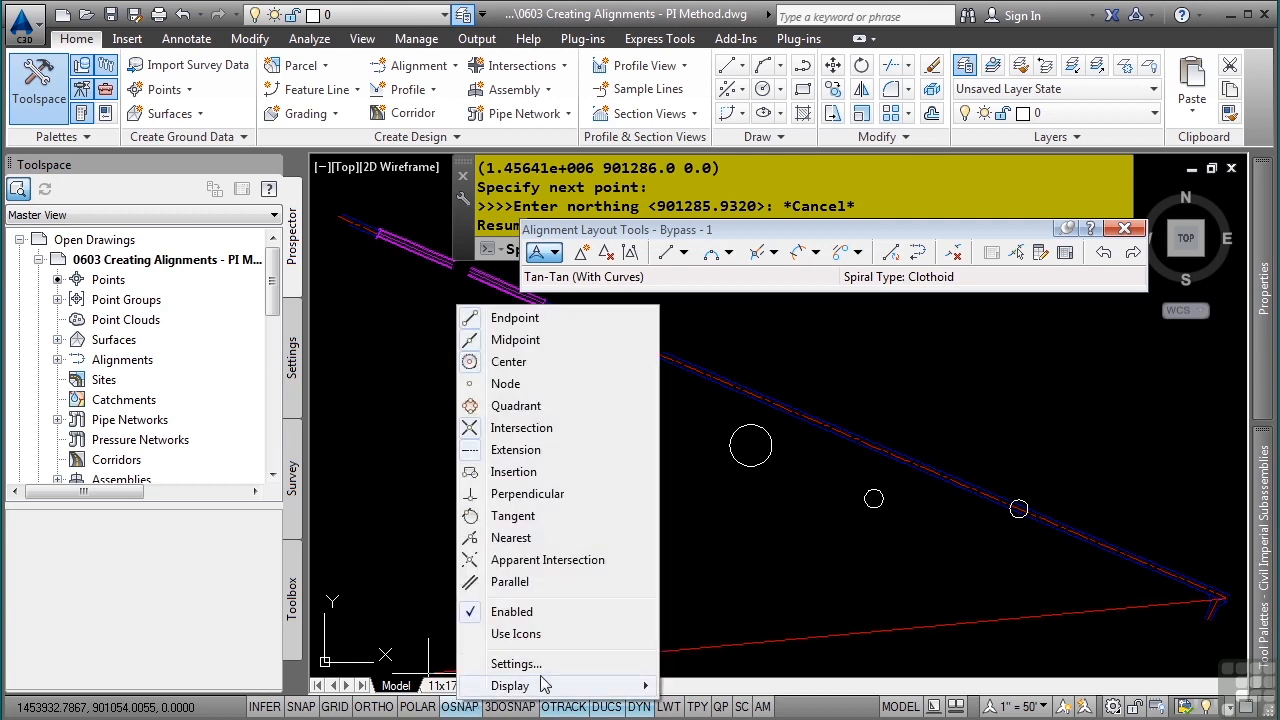
left_click(505, 660)
left_click(801, 321)
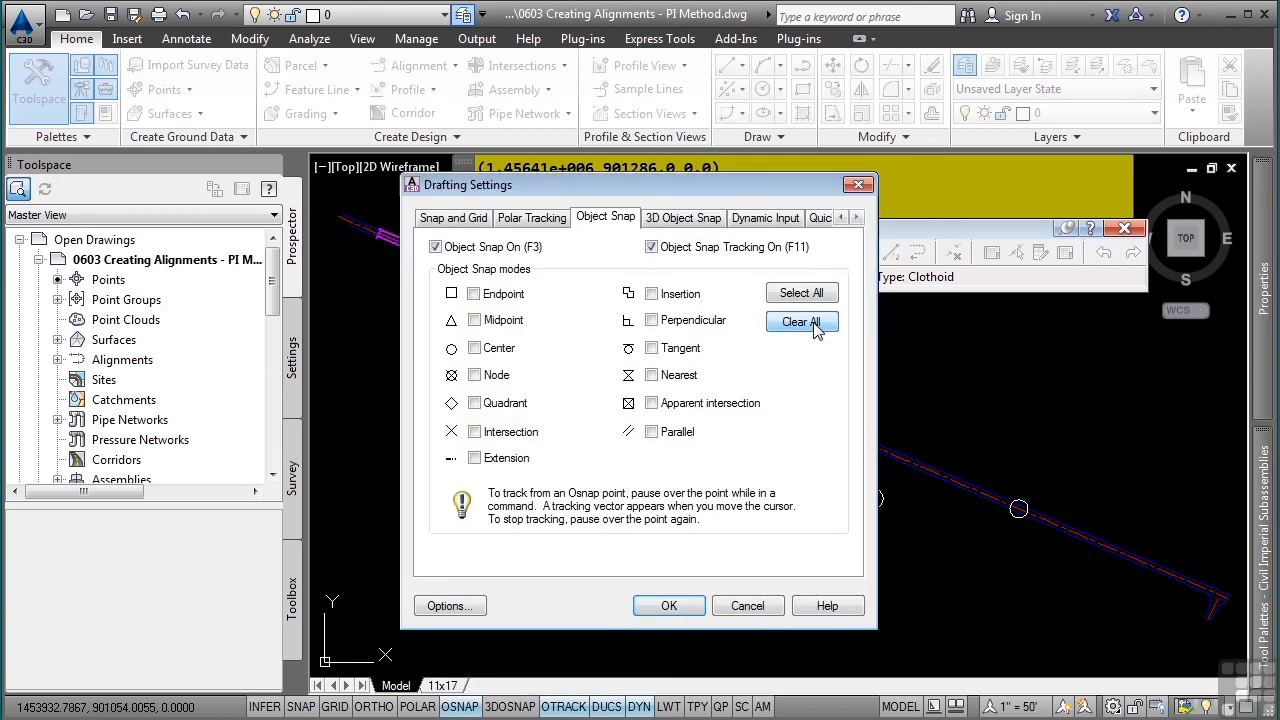
left_click(490, 350)
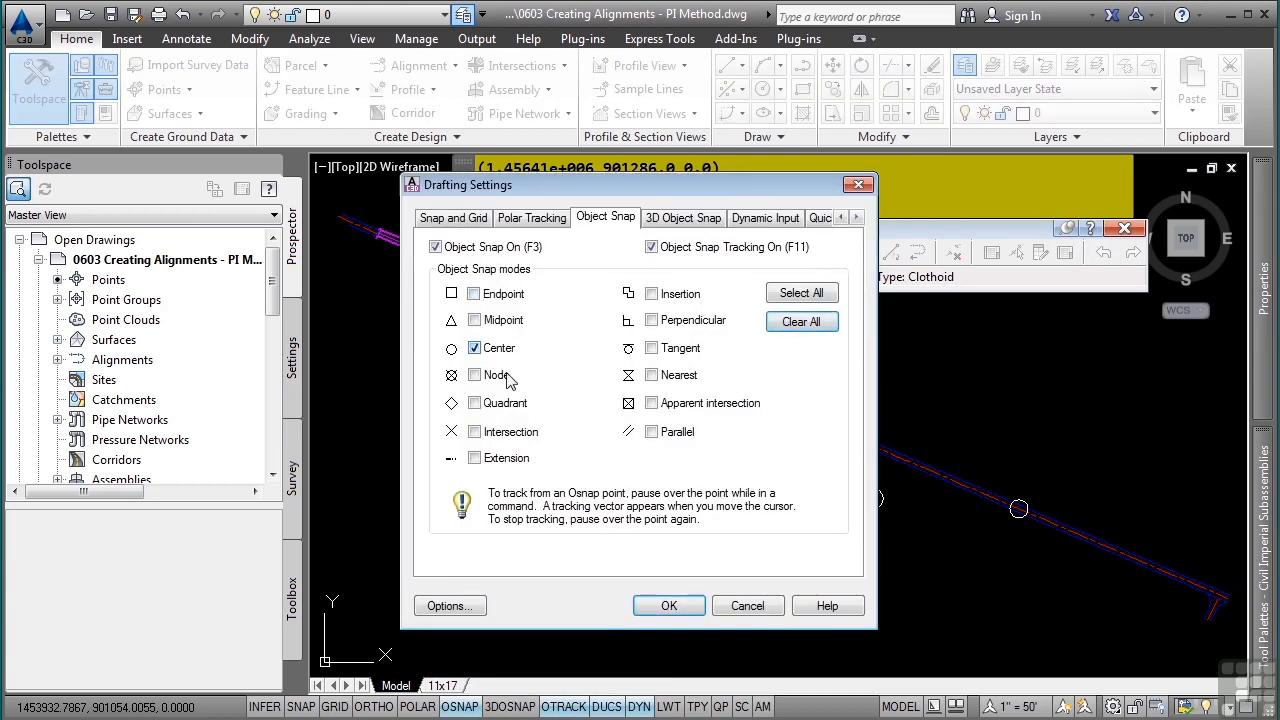
left_click(669, 606)
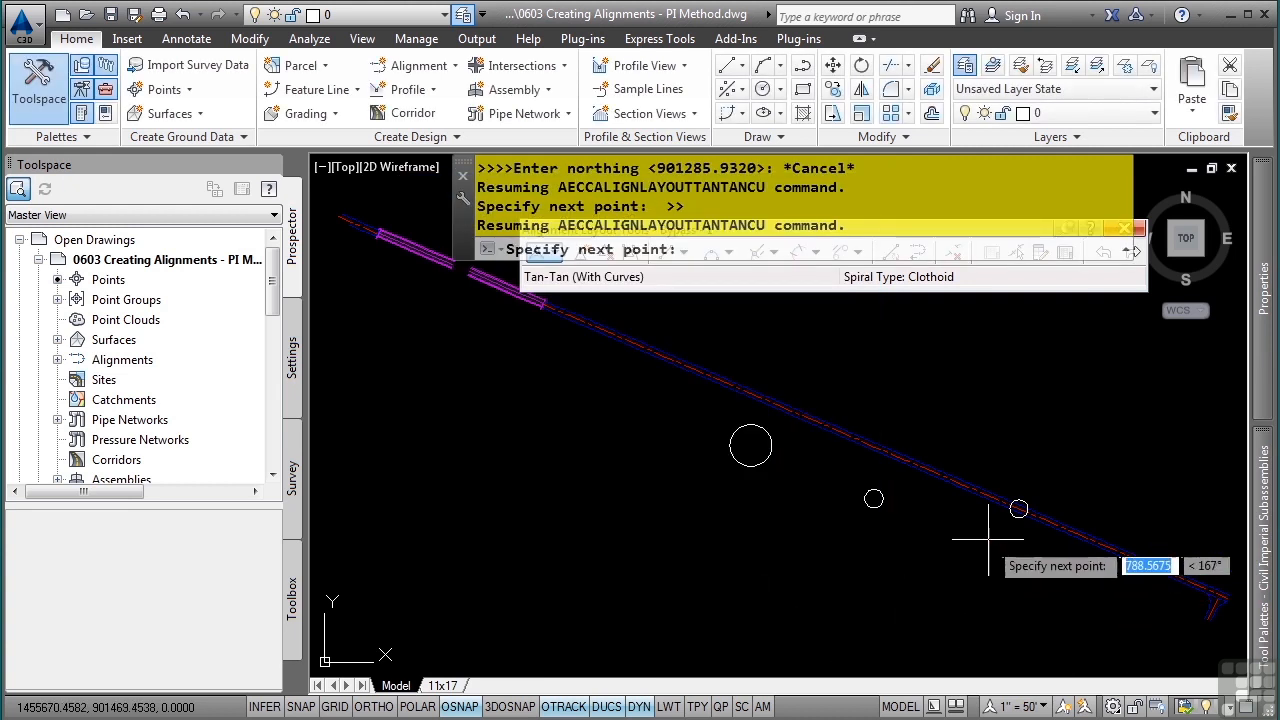
Place the next three PIs at the centers of the three circles, working from the one on the existing road to the largest.
scroll(975, 530, "up", 2)
left_click(1032, 492)
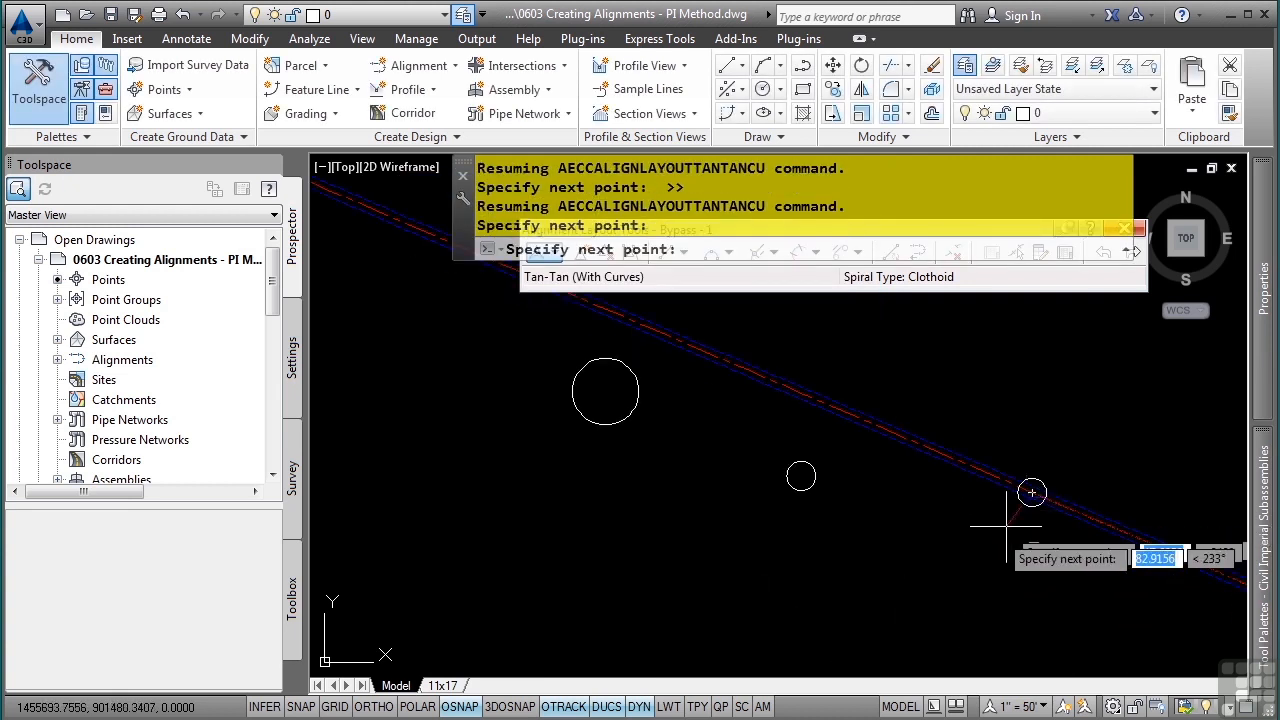
left_click(801, 476)
middle_click_drag(560, 437, 576, 481)
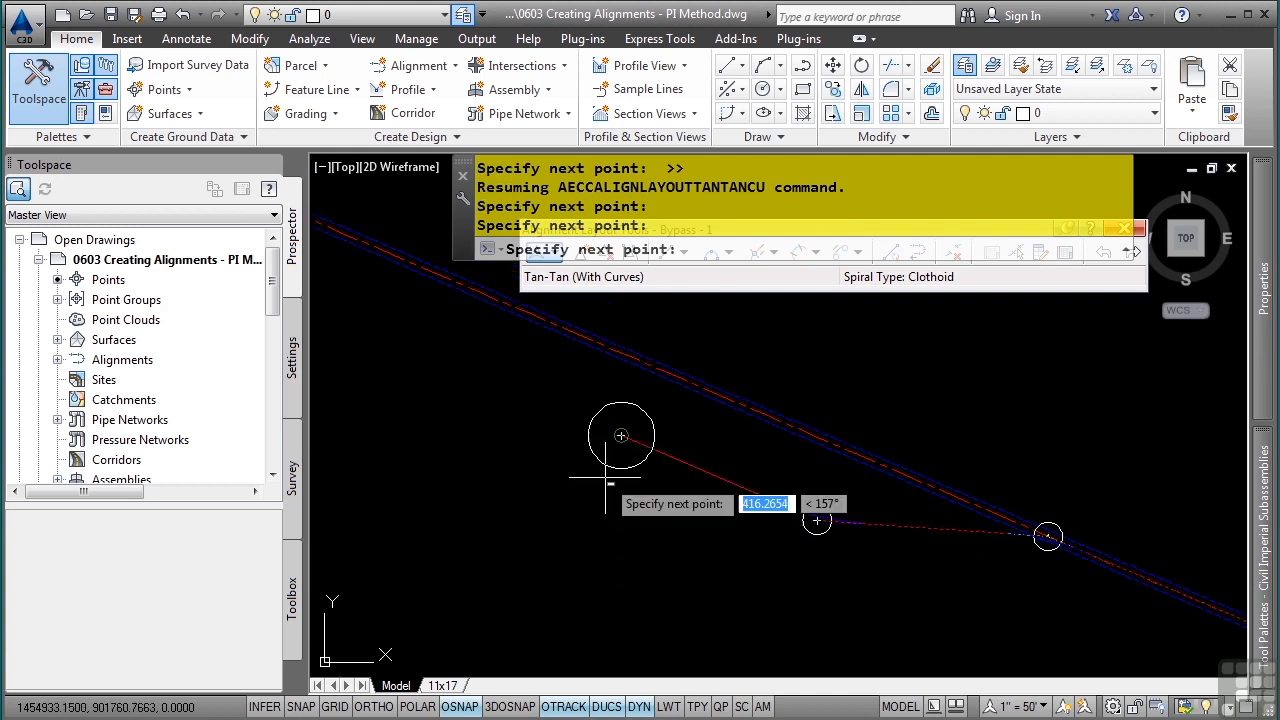
left_click(621, 435)
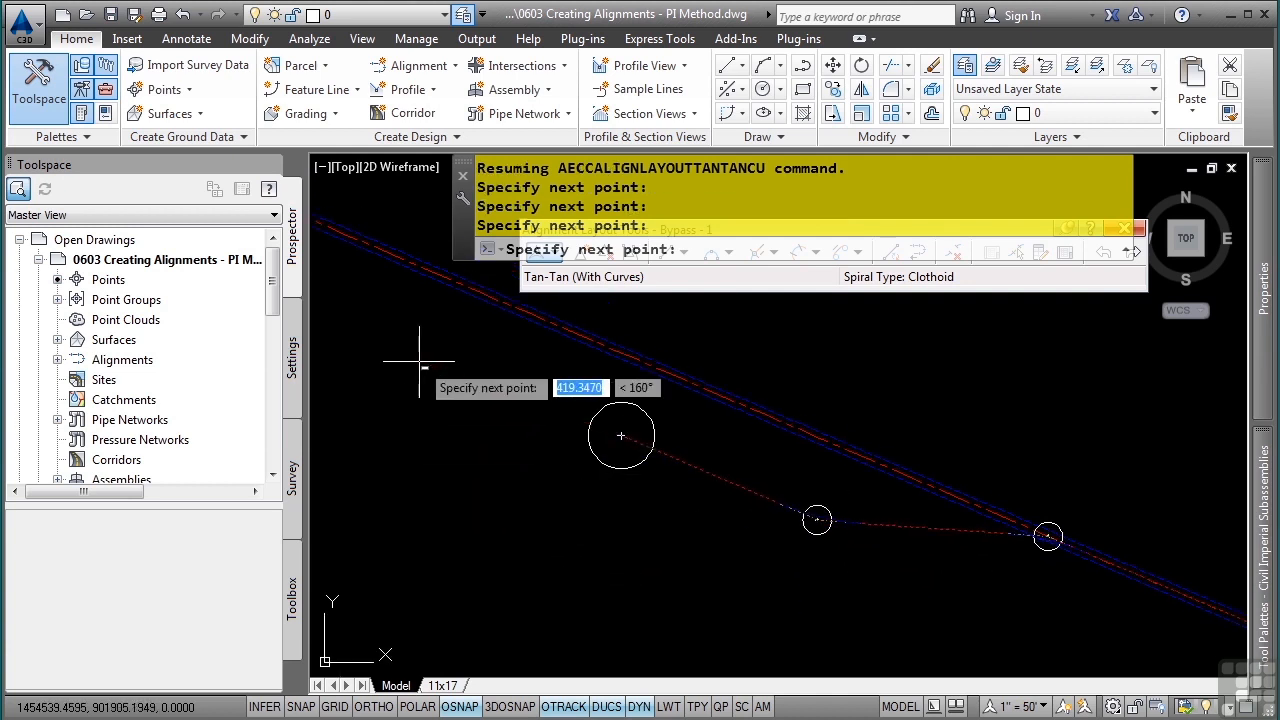
Place the next PI at northing 902046.977624, easting 1454647.92116, and leave the transparent coordinate input.
mouse_move(528, 348)
middle_mouse_down()
mouse_move(592, 455)
mouse_move(709, 500)
middle_mouse_up()
scroll(592, 455, "down", 2)
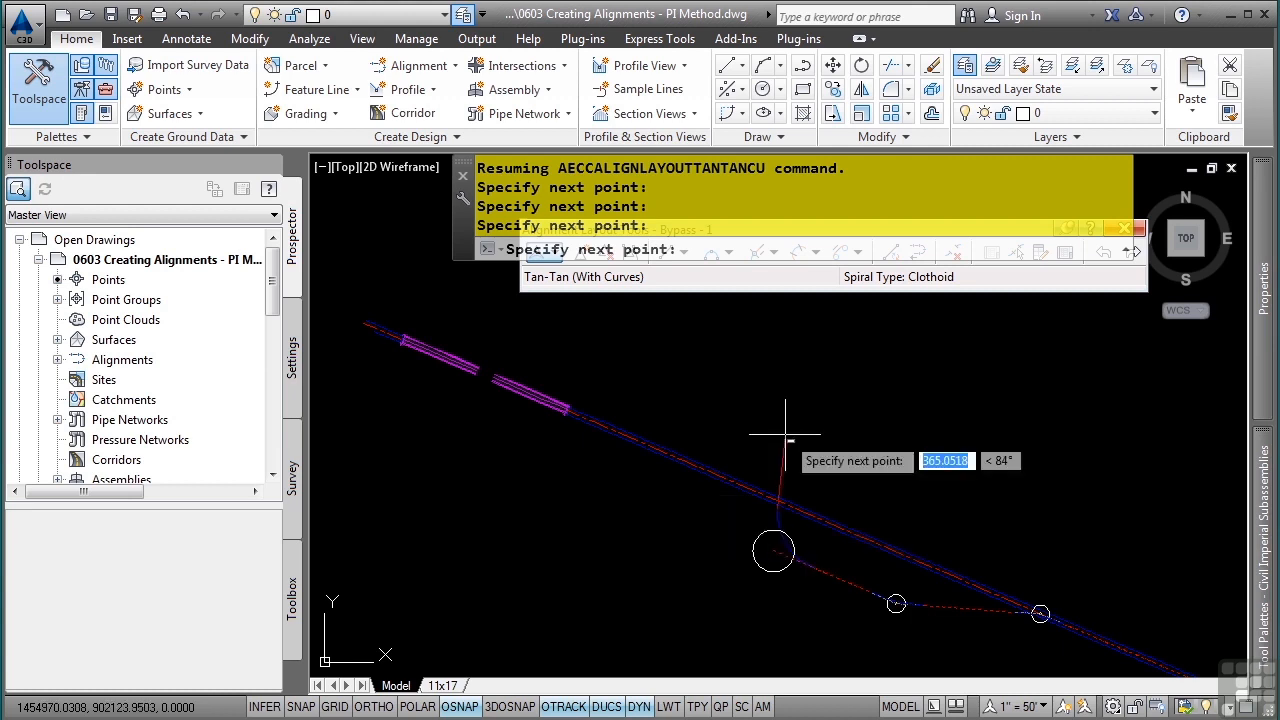
type("'ne")
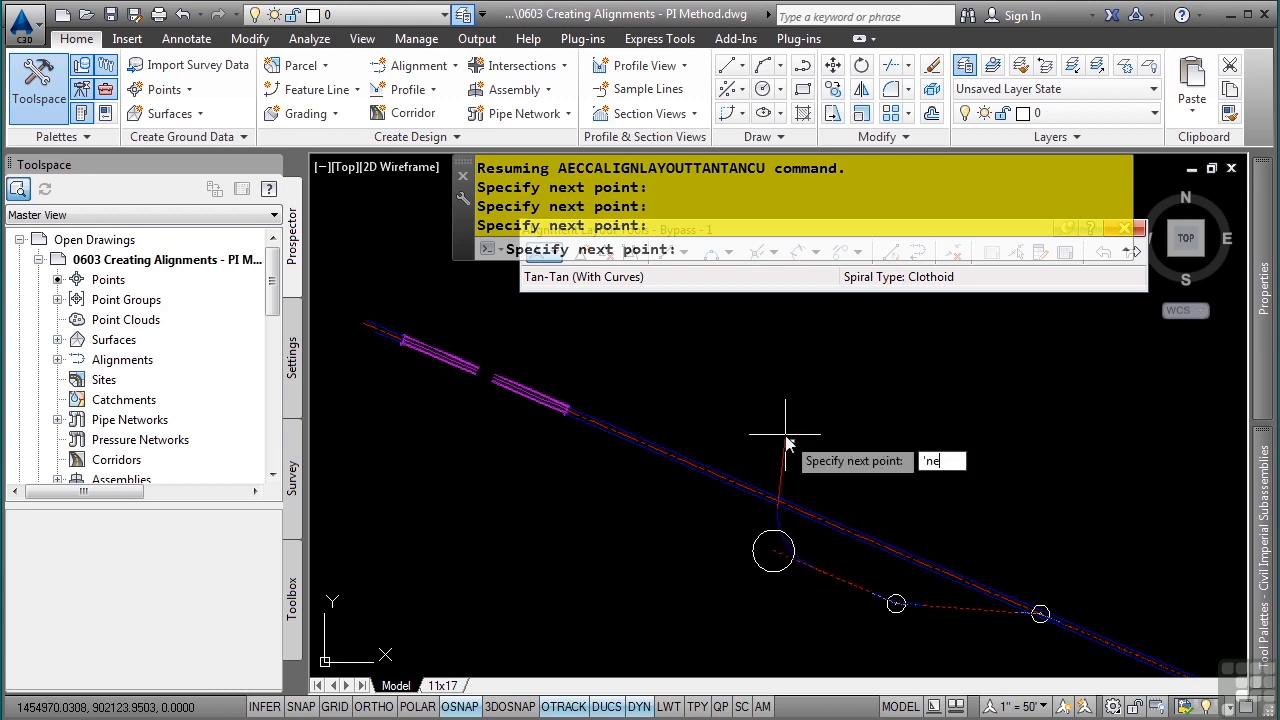
key("Return")
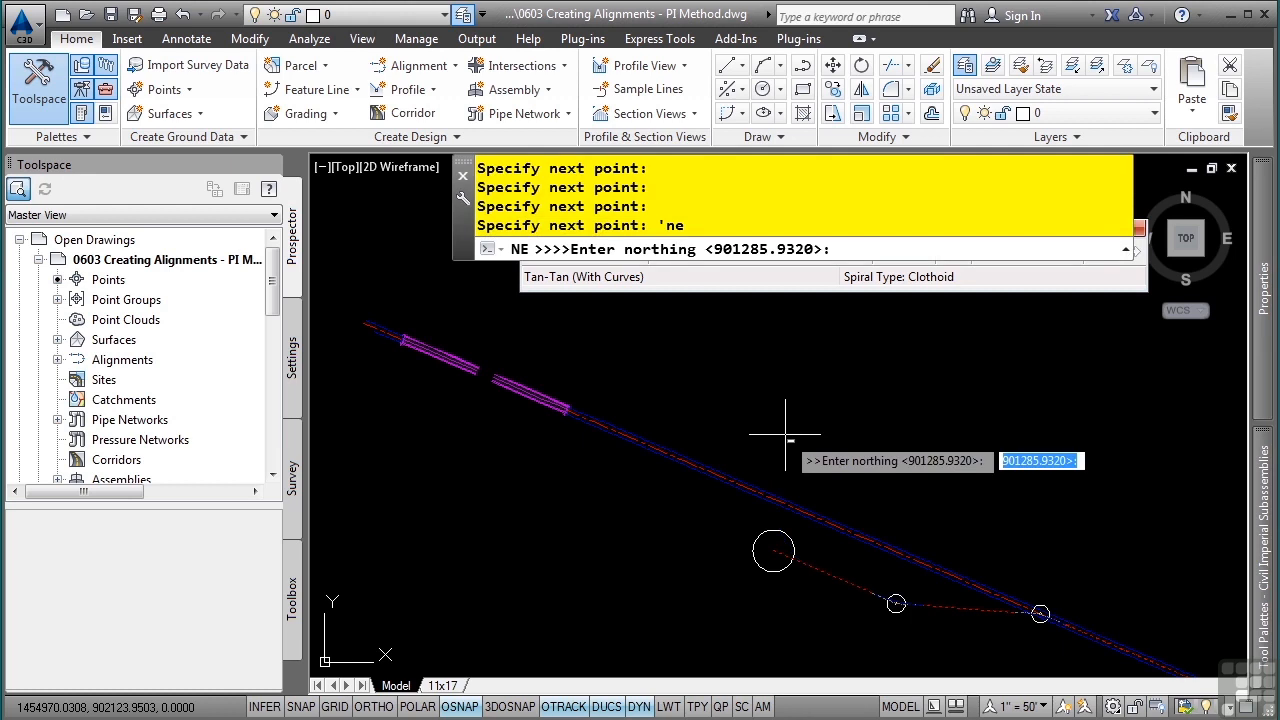
type("90")
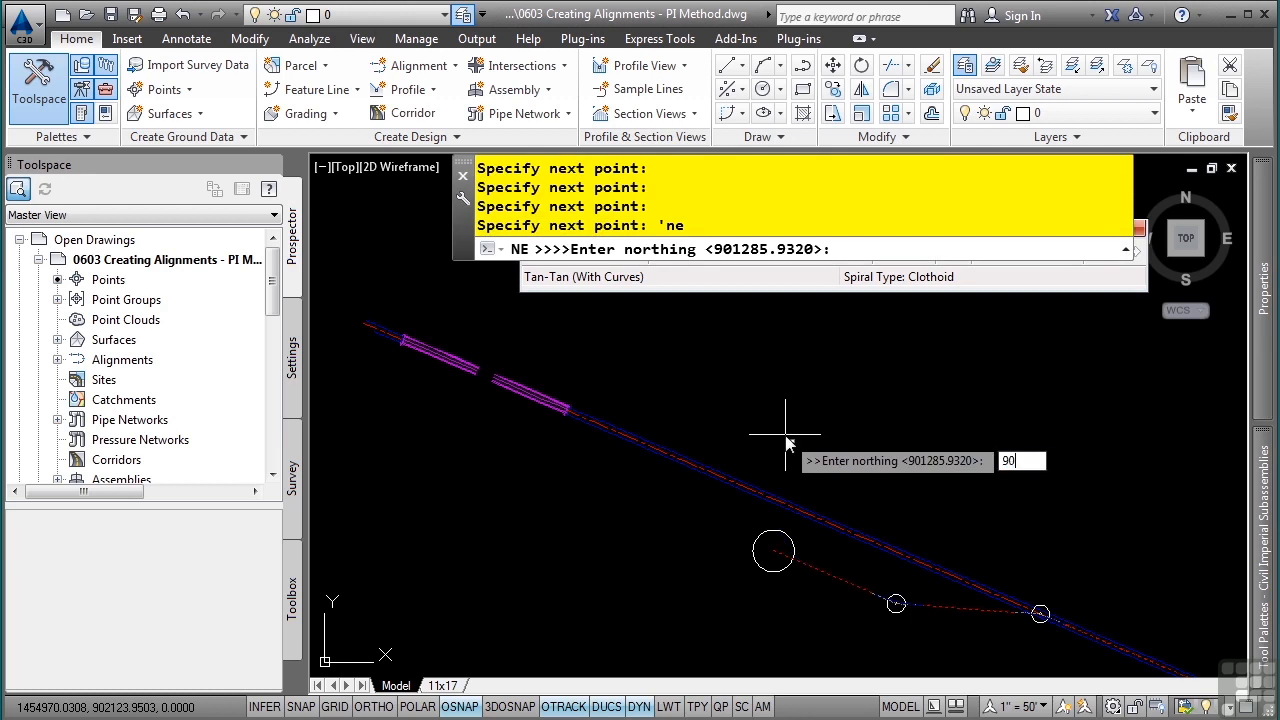
type("2046.977624")
key("Return")
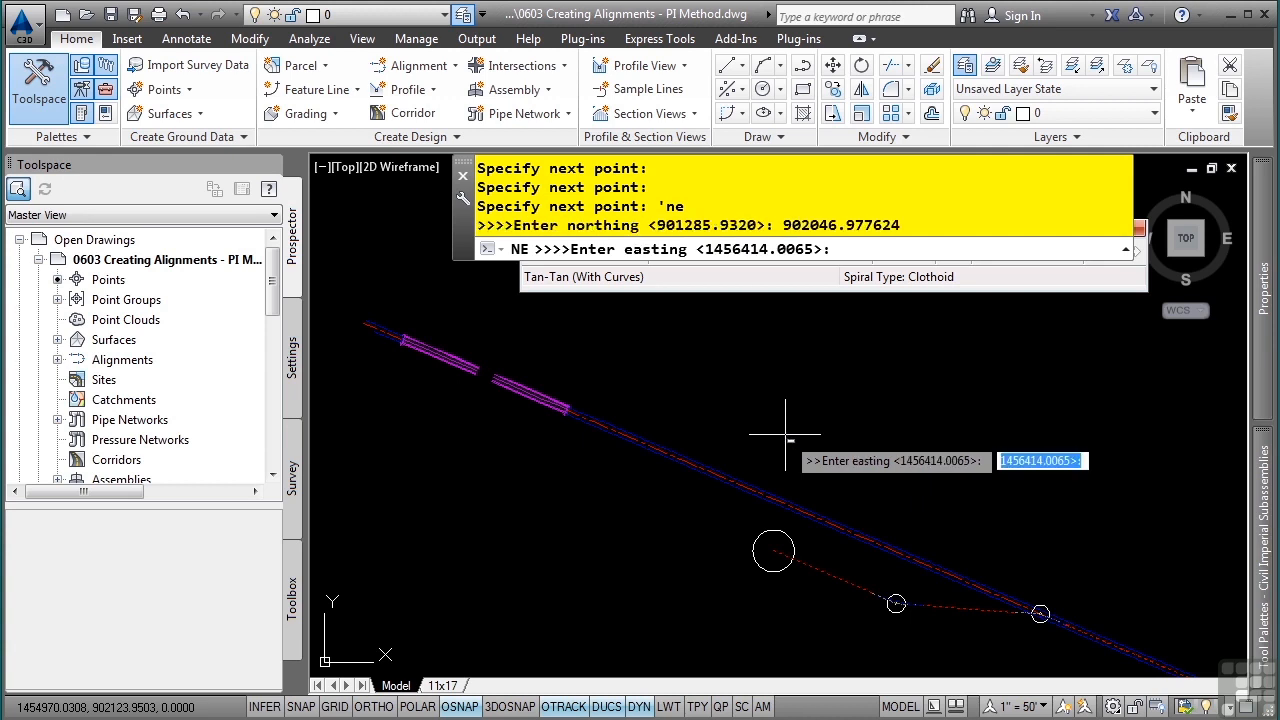
type("1454")
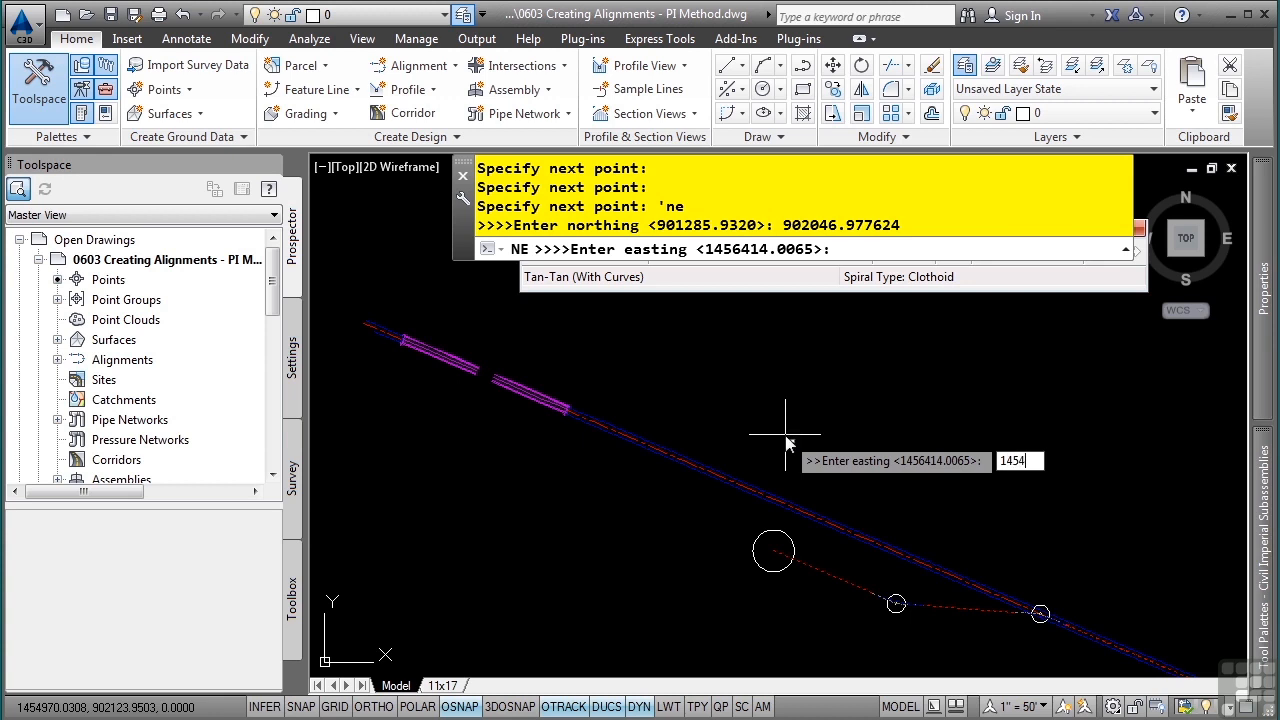
type("647.92")
type("116")
key("Return")
key("Escape")
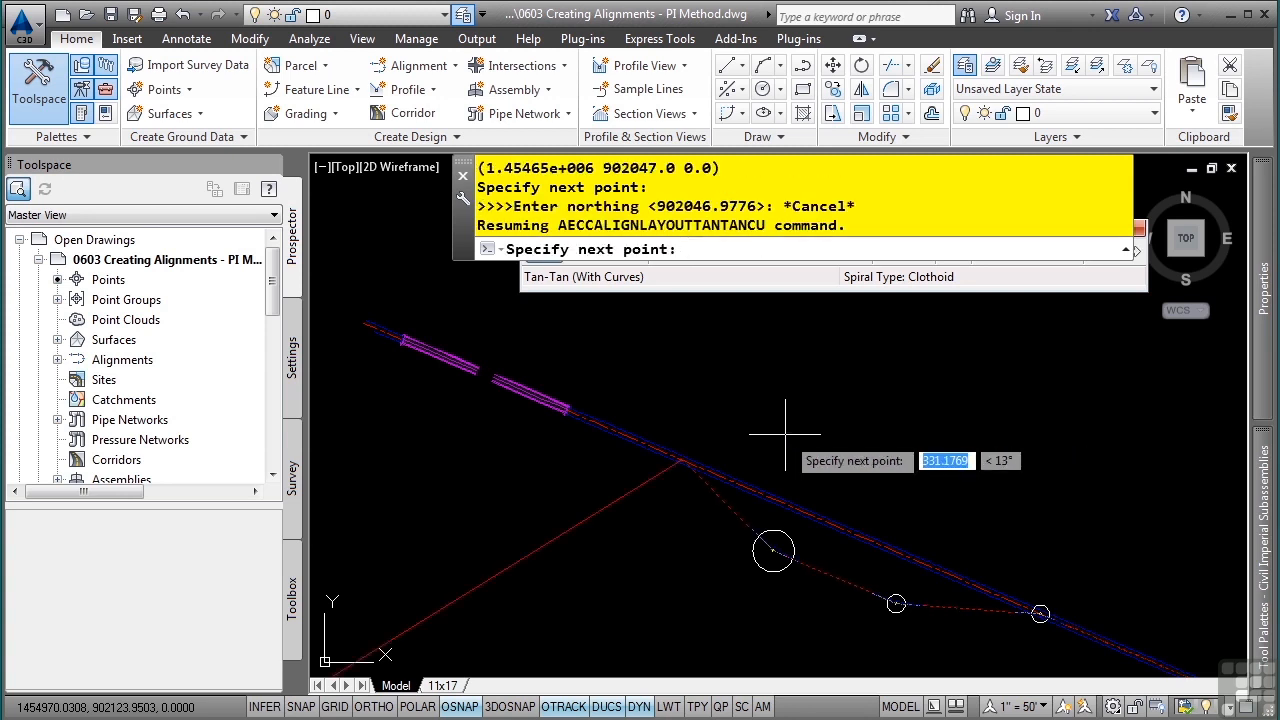
Place the final PI by bearing and distance in the NW quadrant, bearing 66.4514 and distance 953.01, and finish the tangent-curve layout.
middle_click_drag(401, 341, 661, 391)
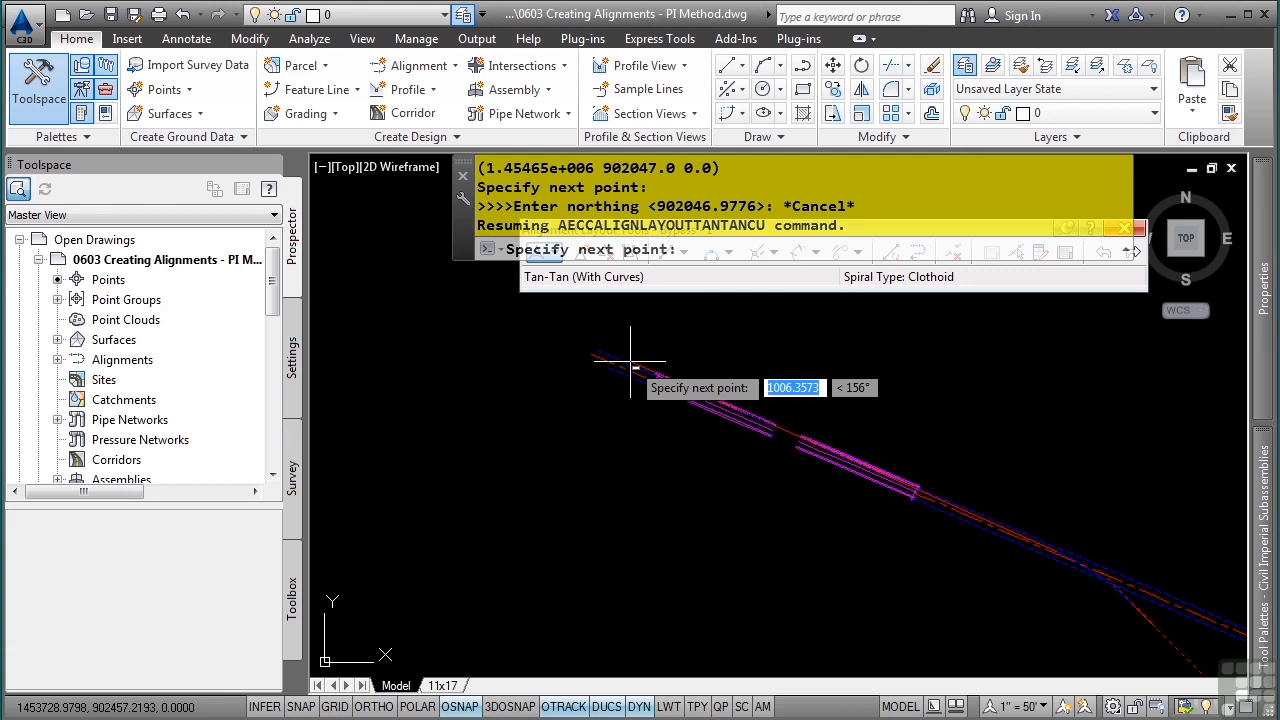
type("'bd")
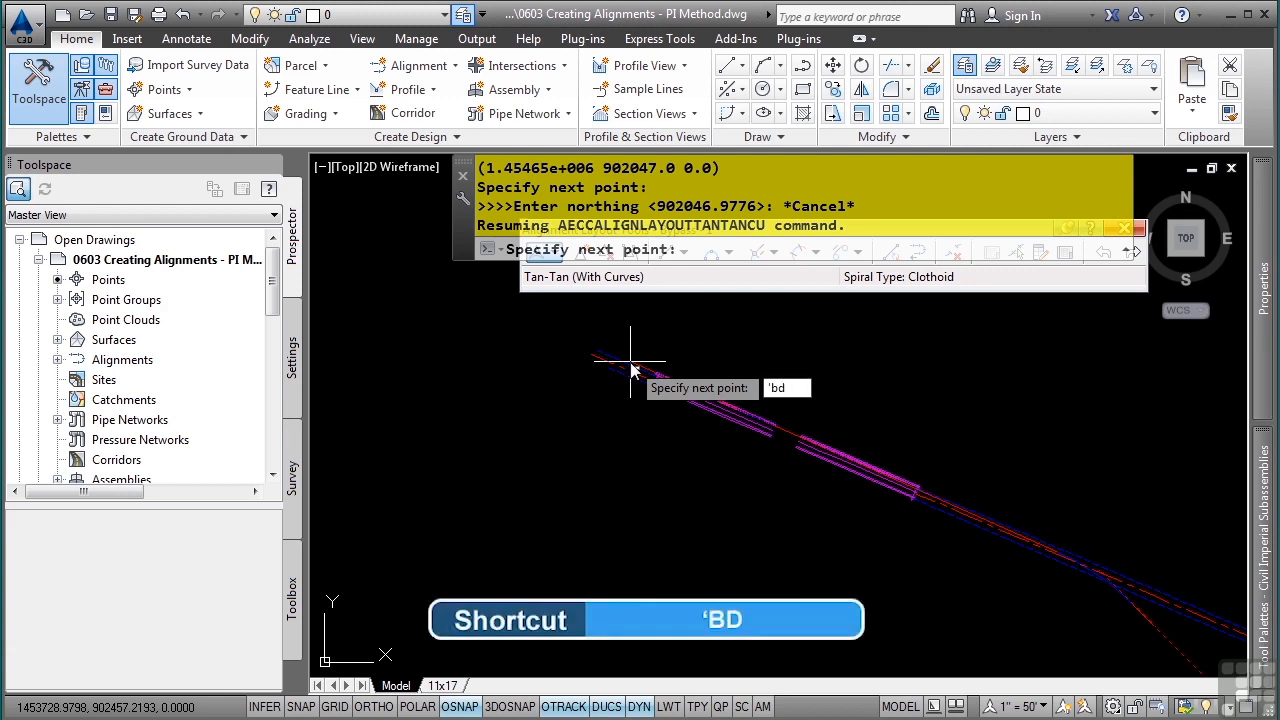
key("Return")
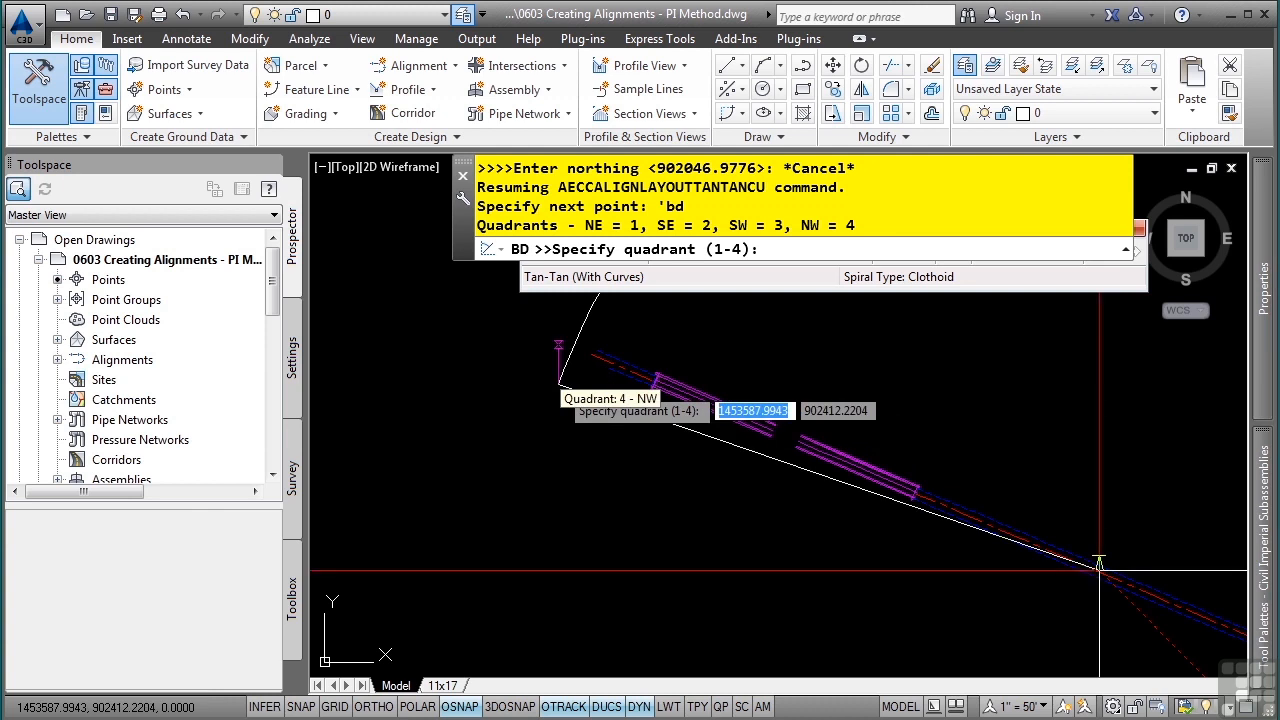
left_click(558, 385)
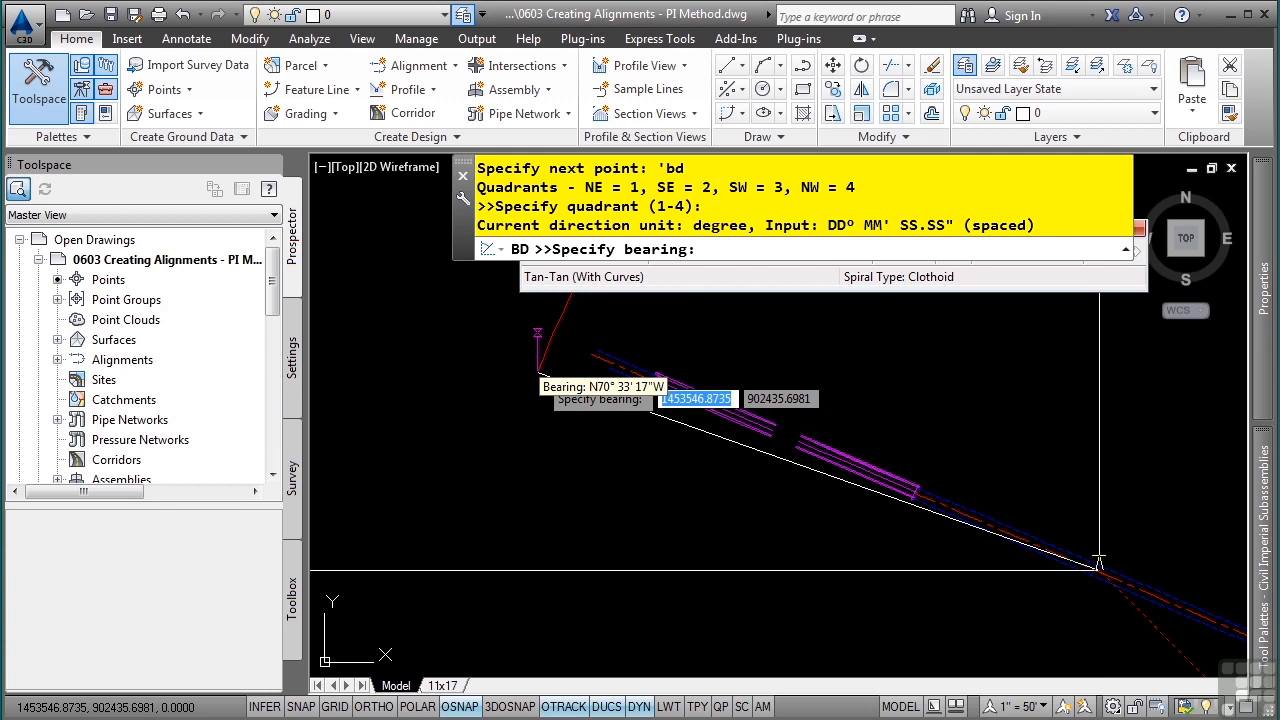
type("66")
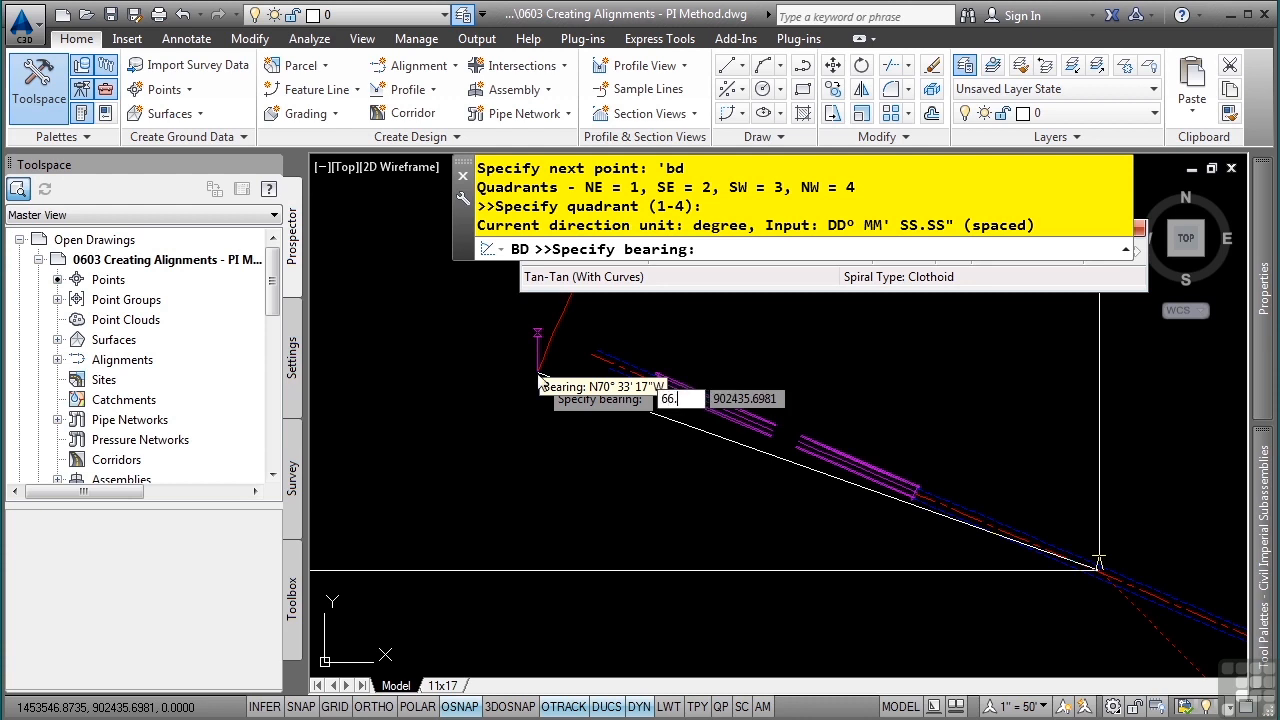
type(".4514")
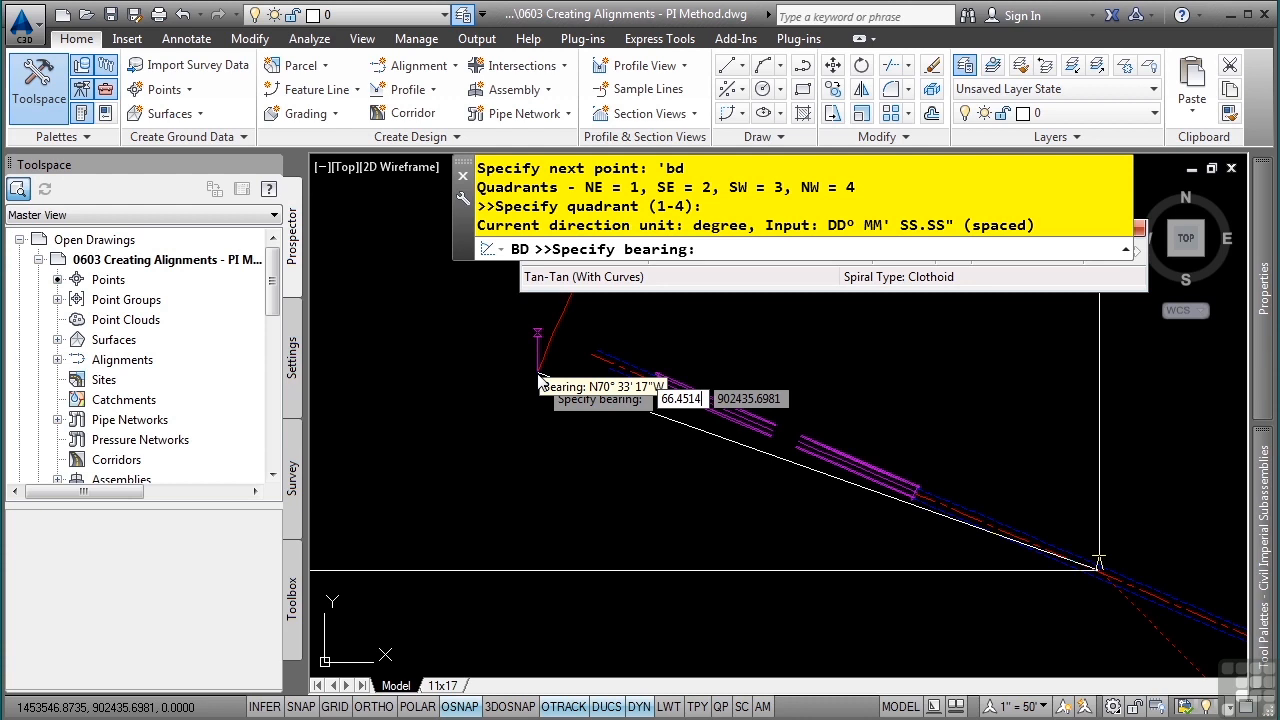
key("Return")
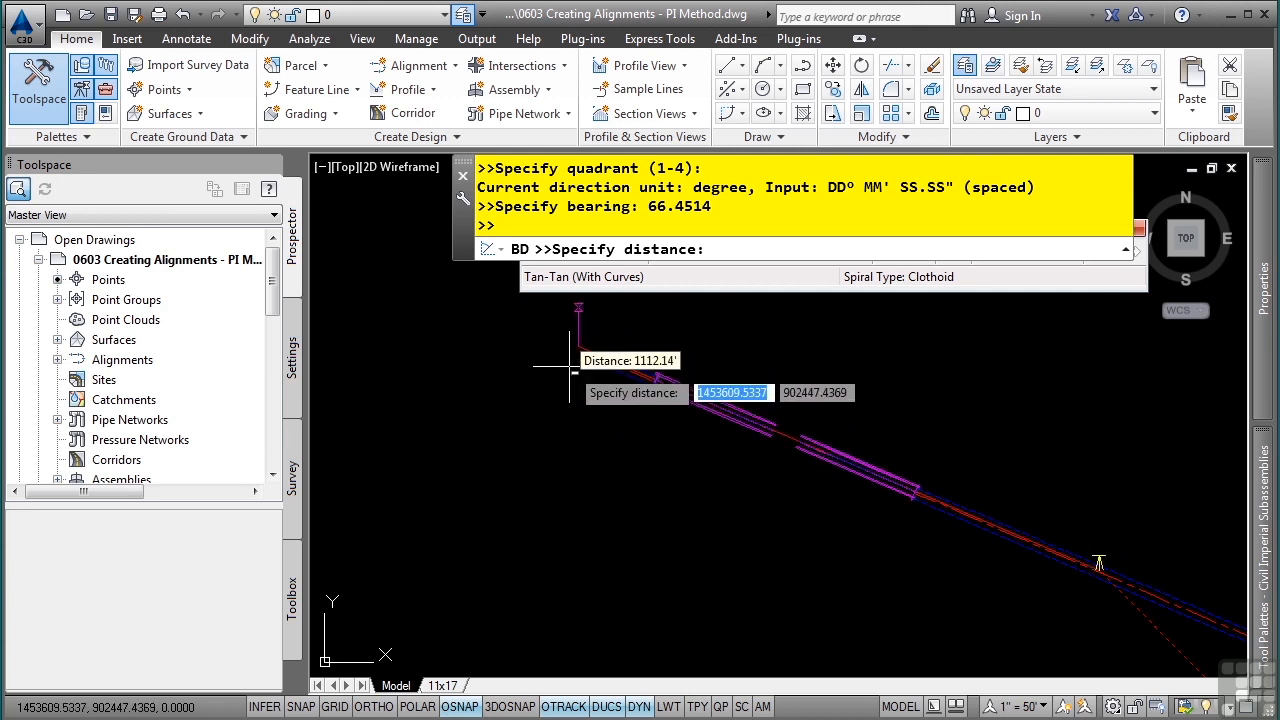
type("953")
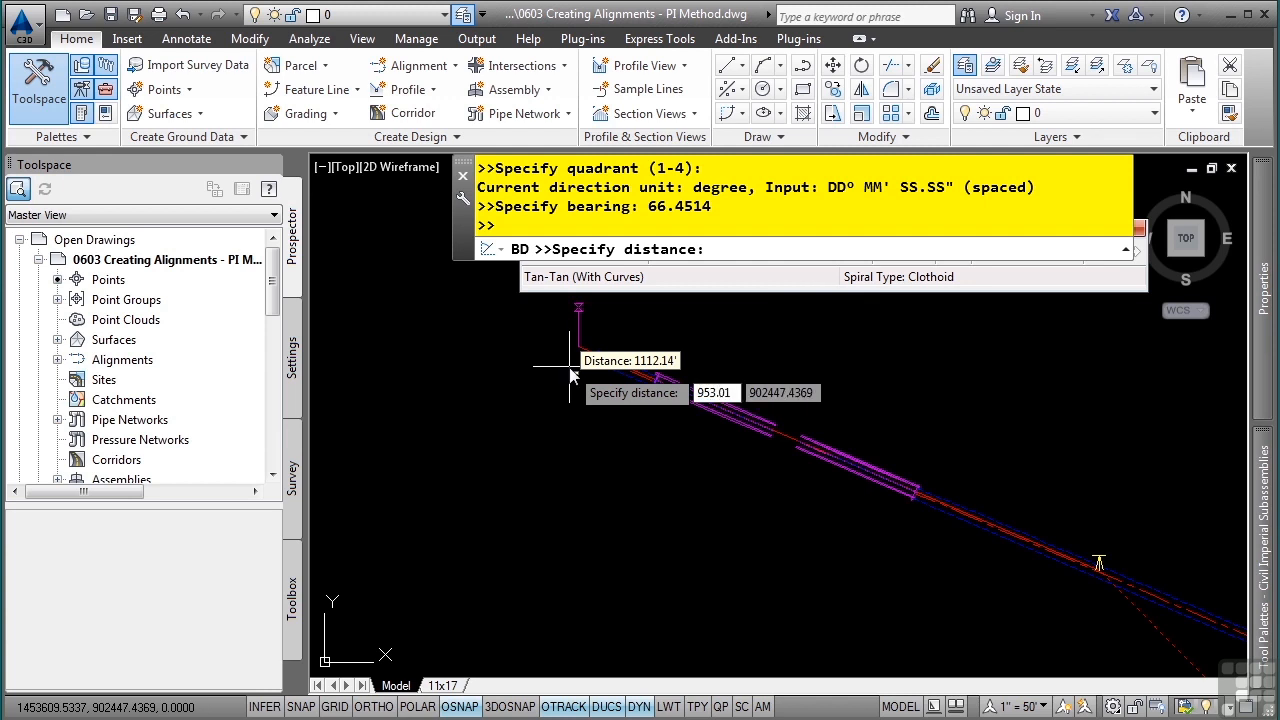
type(".01")
key("Return")
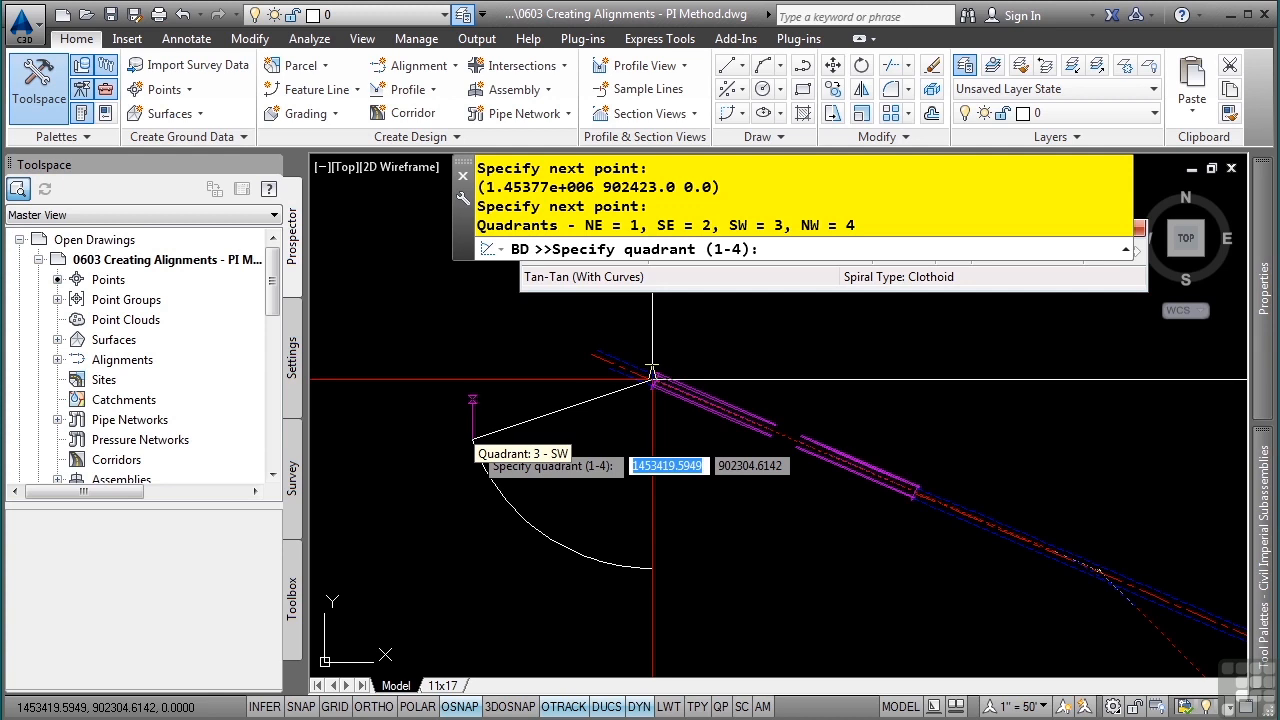
key("Escape")
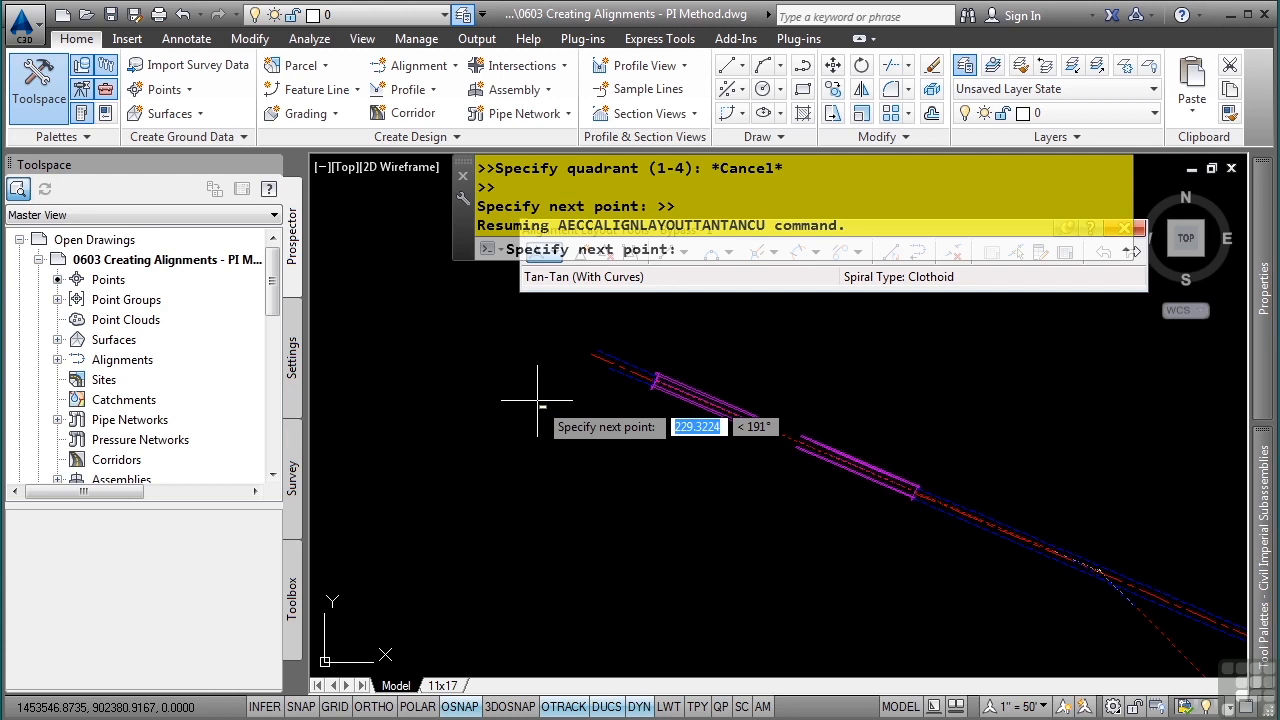
key("Escape")
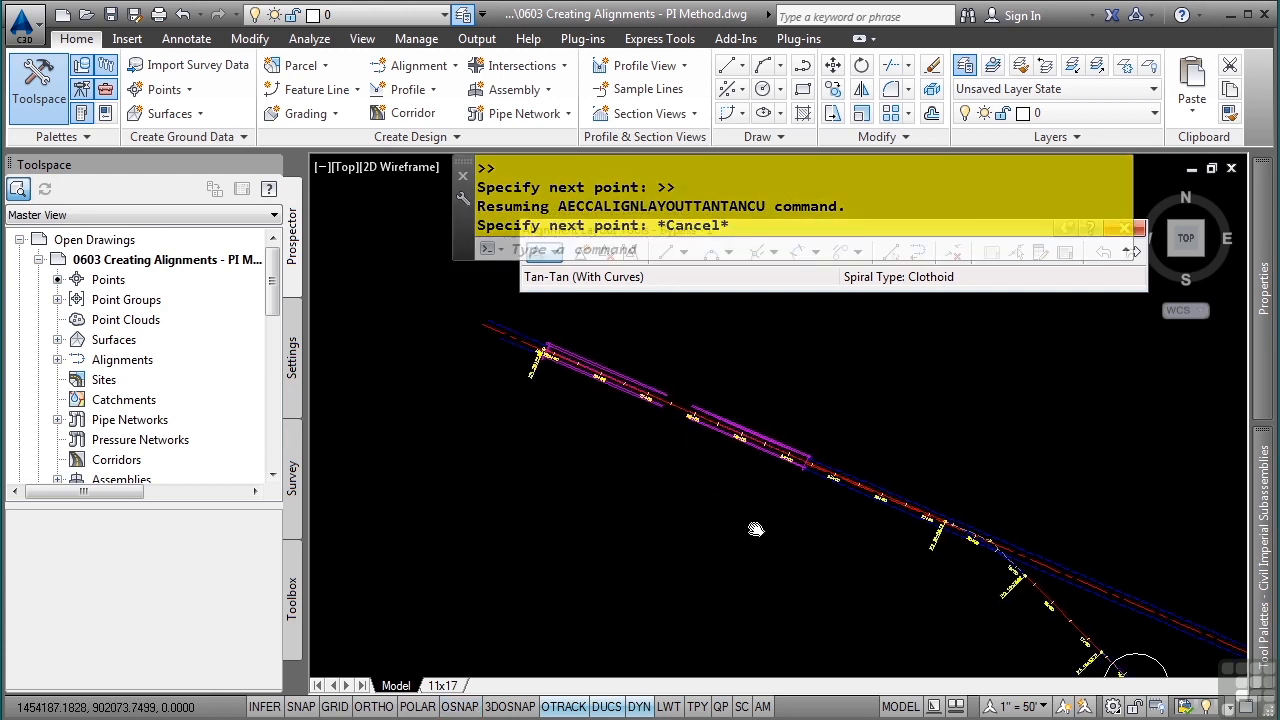
Examine the alignment's curves, tangents and station labels from its last PI back to the circle on the existing road.
middle_click_drag(806, 543, 589, 448)
middle_click_drag(844, 528, 614, 437)
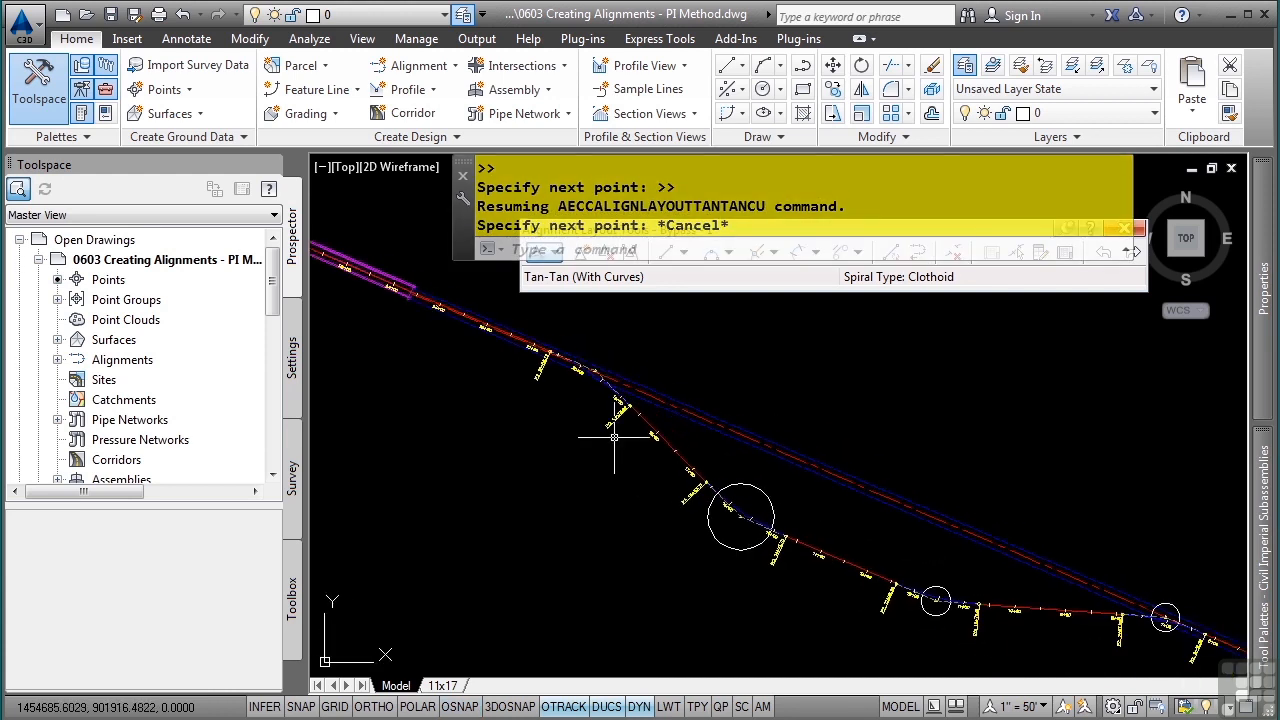
mouse_move(617, 435)
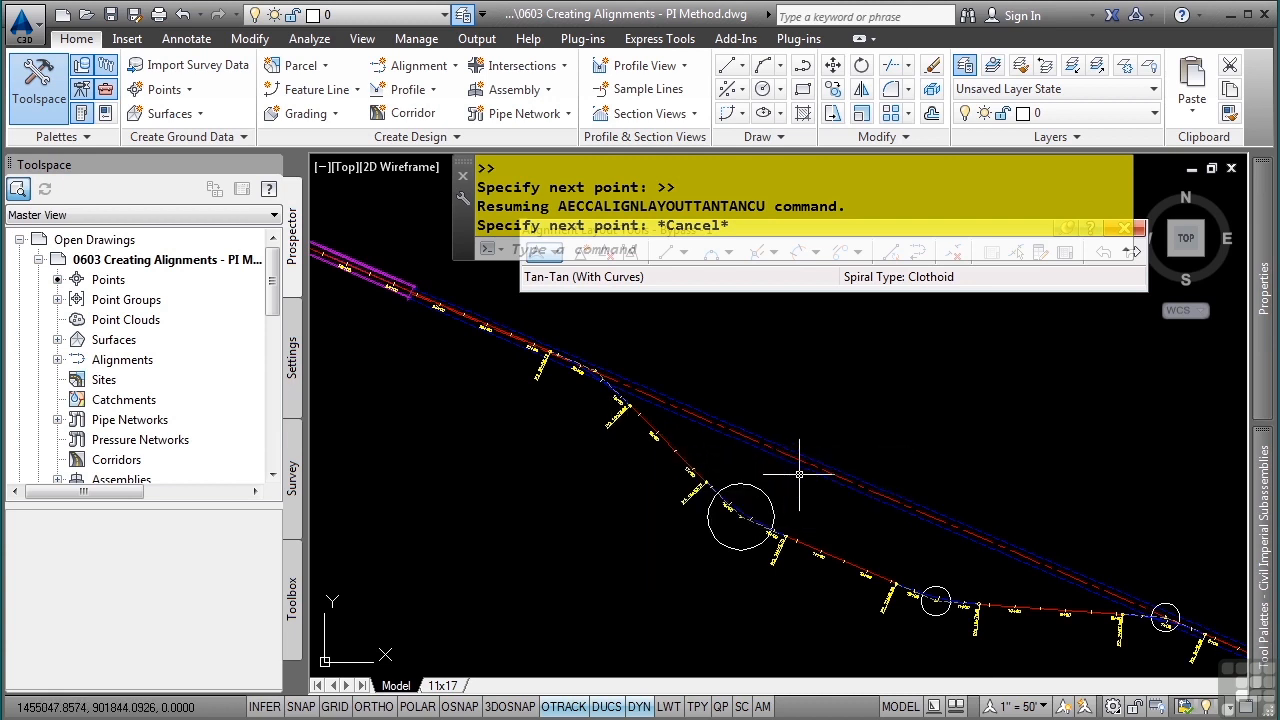
middle_click_drag(918, 481, 662, 377)
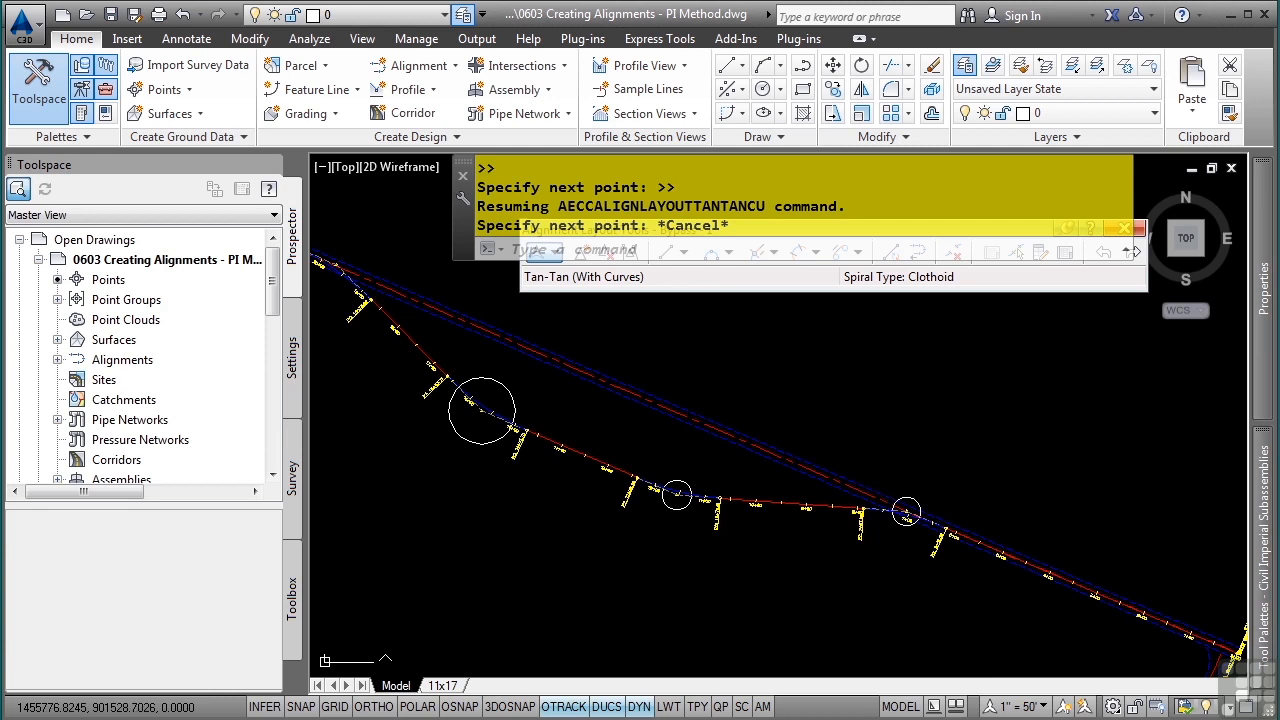
scroll(806, 511, "up", 4)
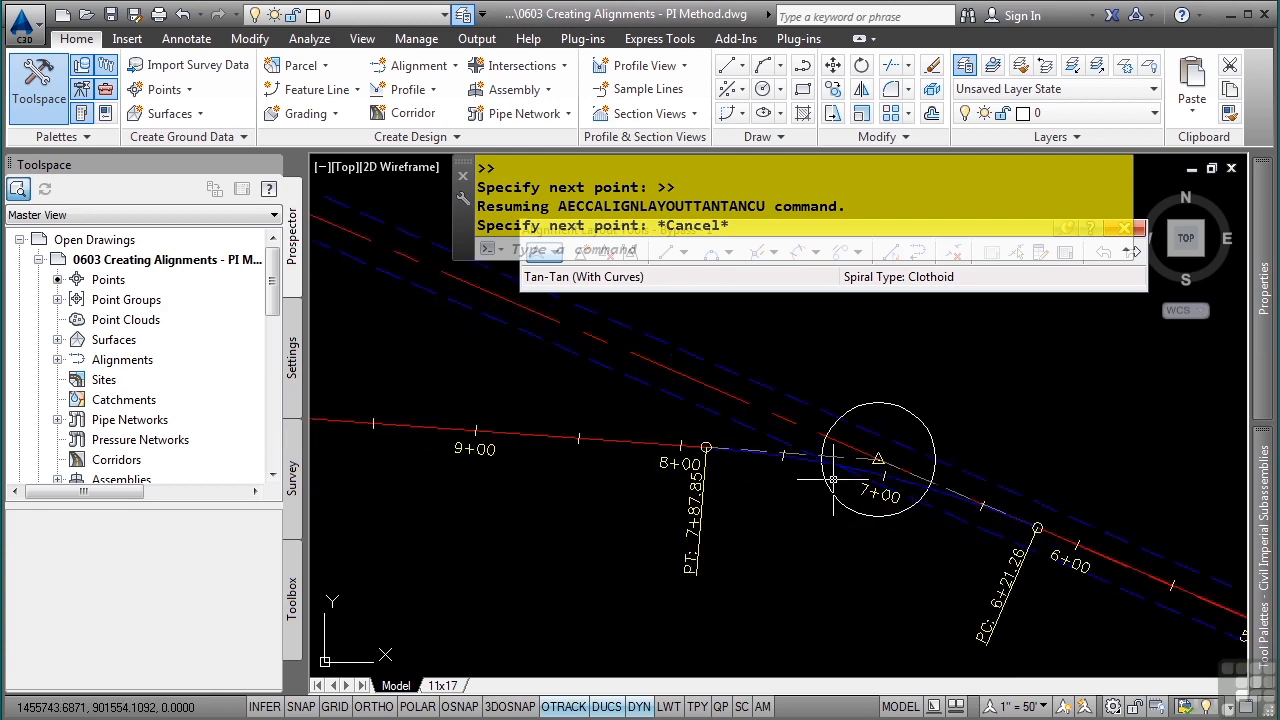
scroll(1005, 546, "down", 5)
scroll(729, 466, "up", 3)
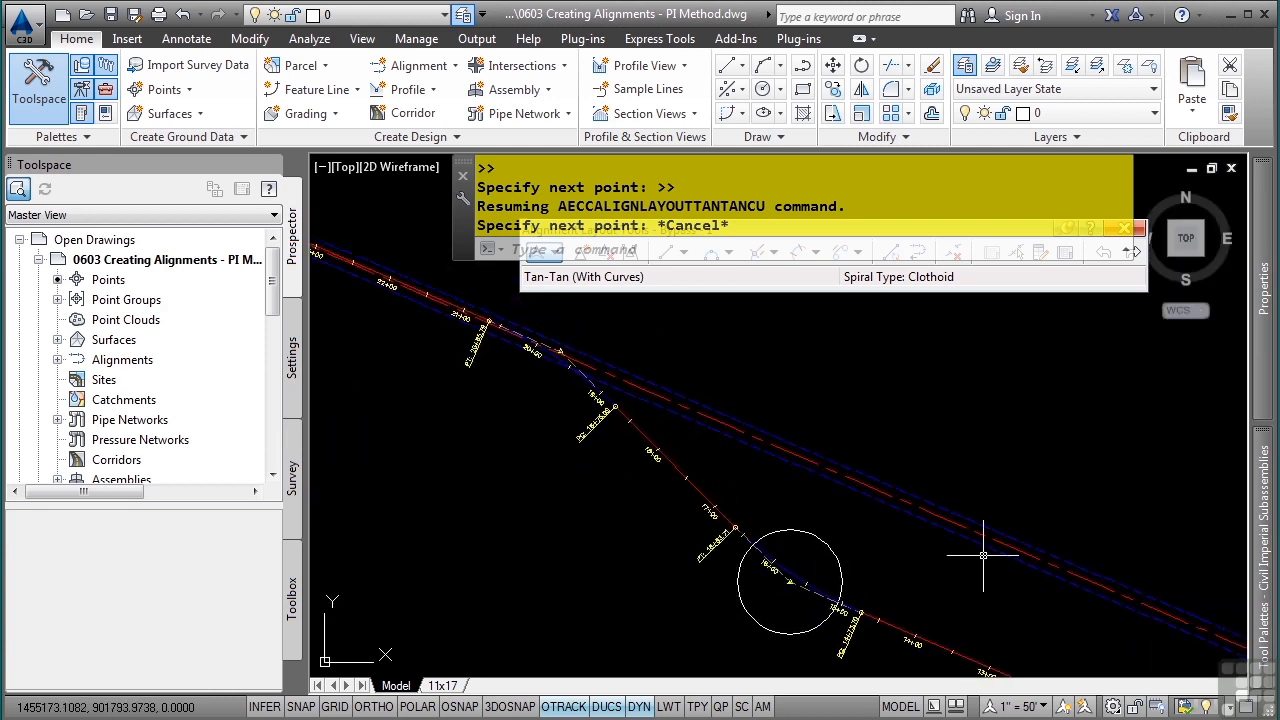
scroll(782, 416, "down", 3)
middle_click_drag(782, 416, 722, 404)
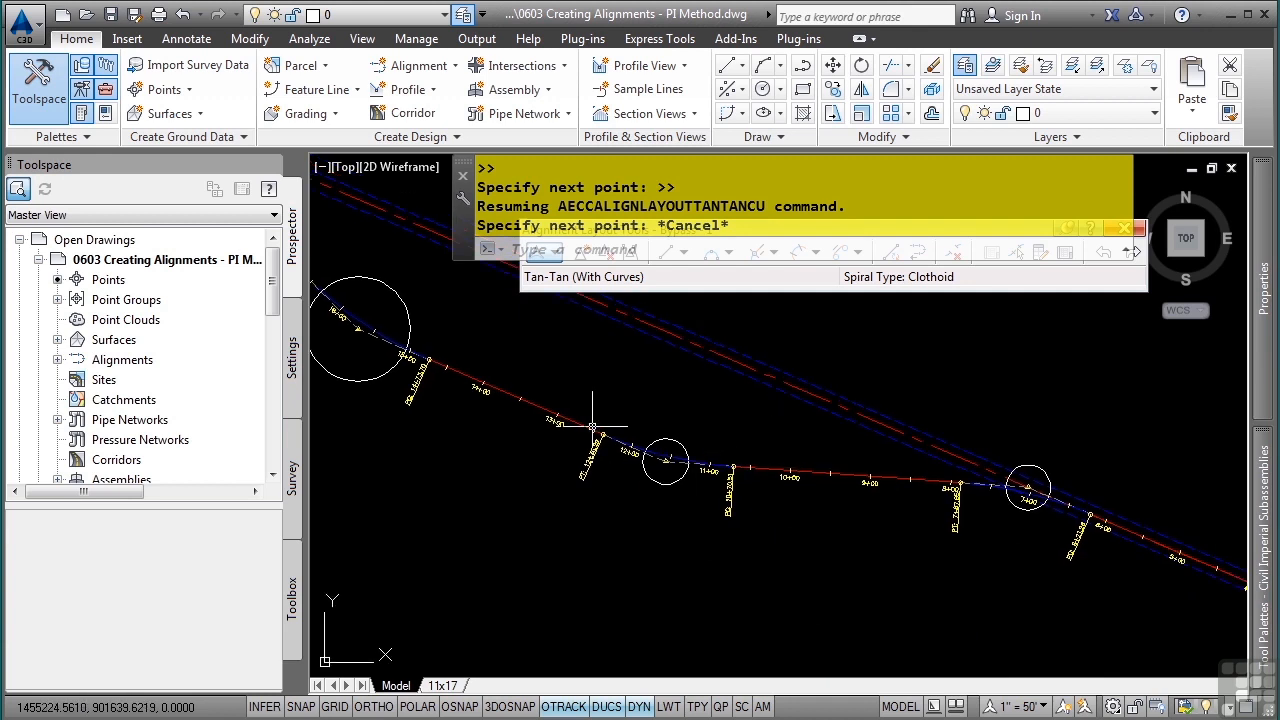
Move the Alignment Layout Tools clear of the command line and open the table of alignment entities for Bypass - 1.
left_click(545, 410)
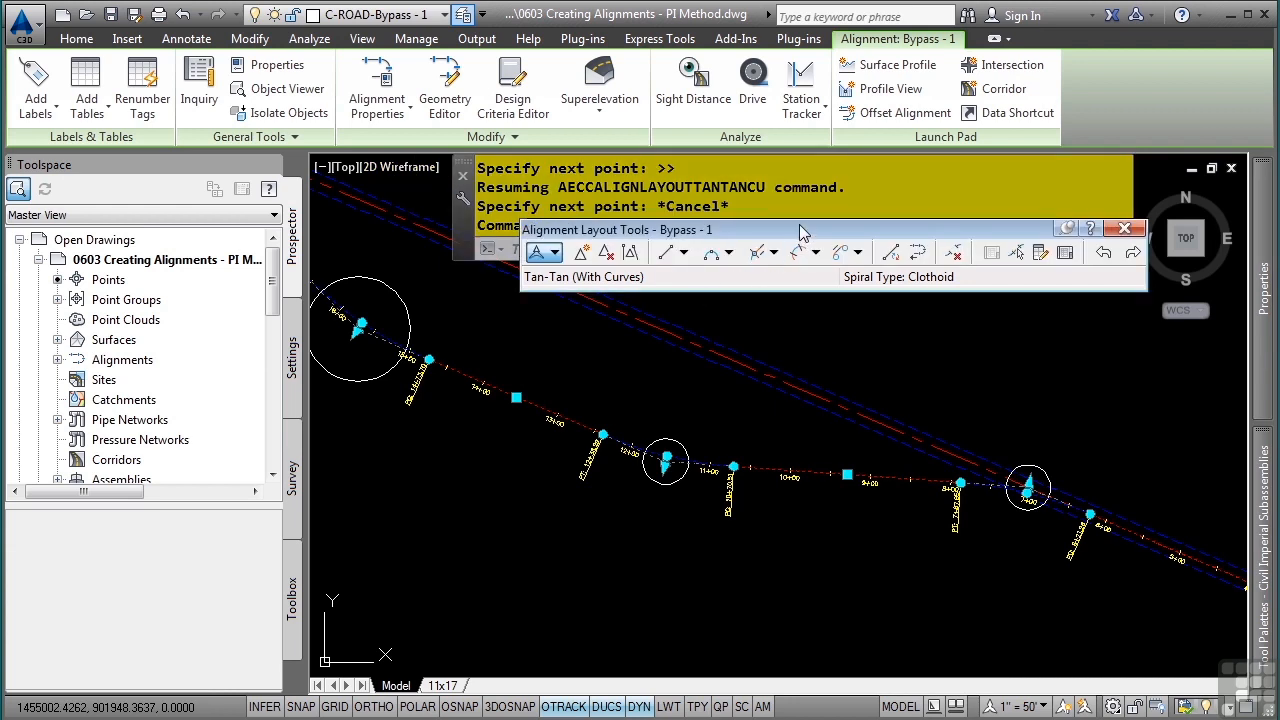
left_click_drag(806, 232, 785, 282)
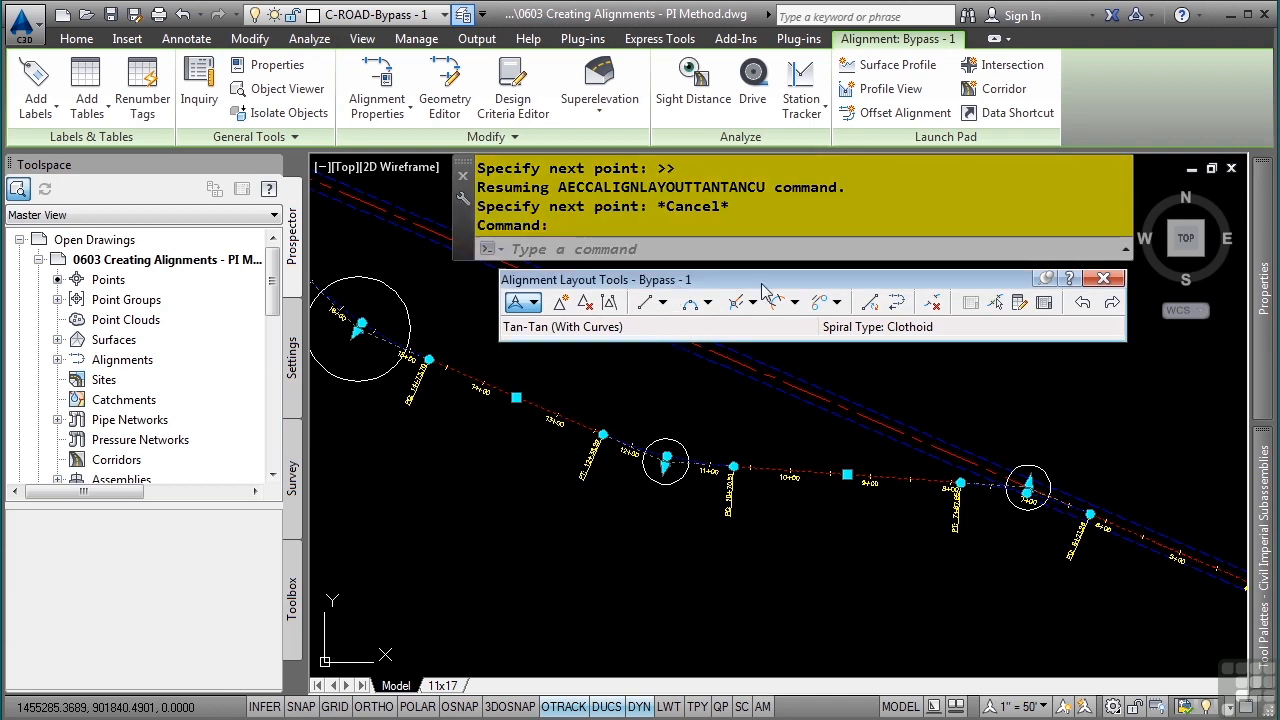
left_click(1044, 303)
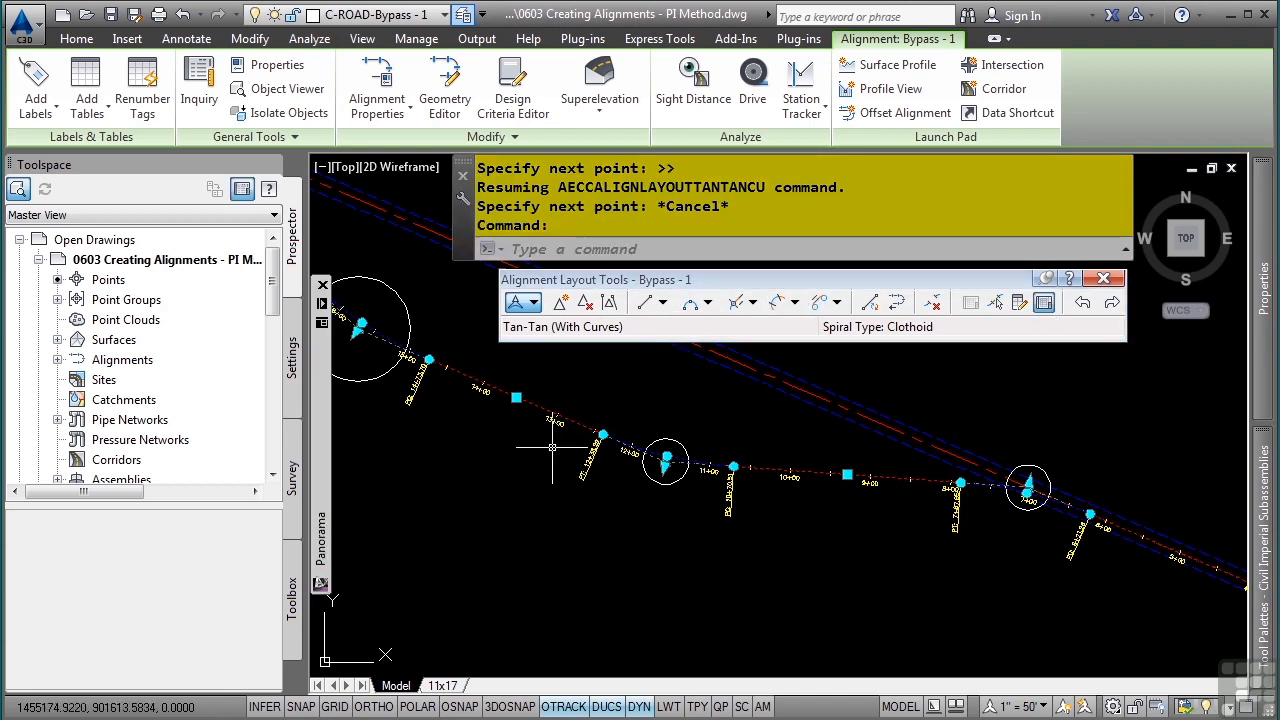
mouse_move(333, 507)
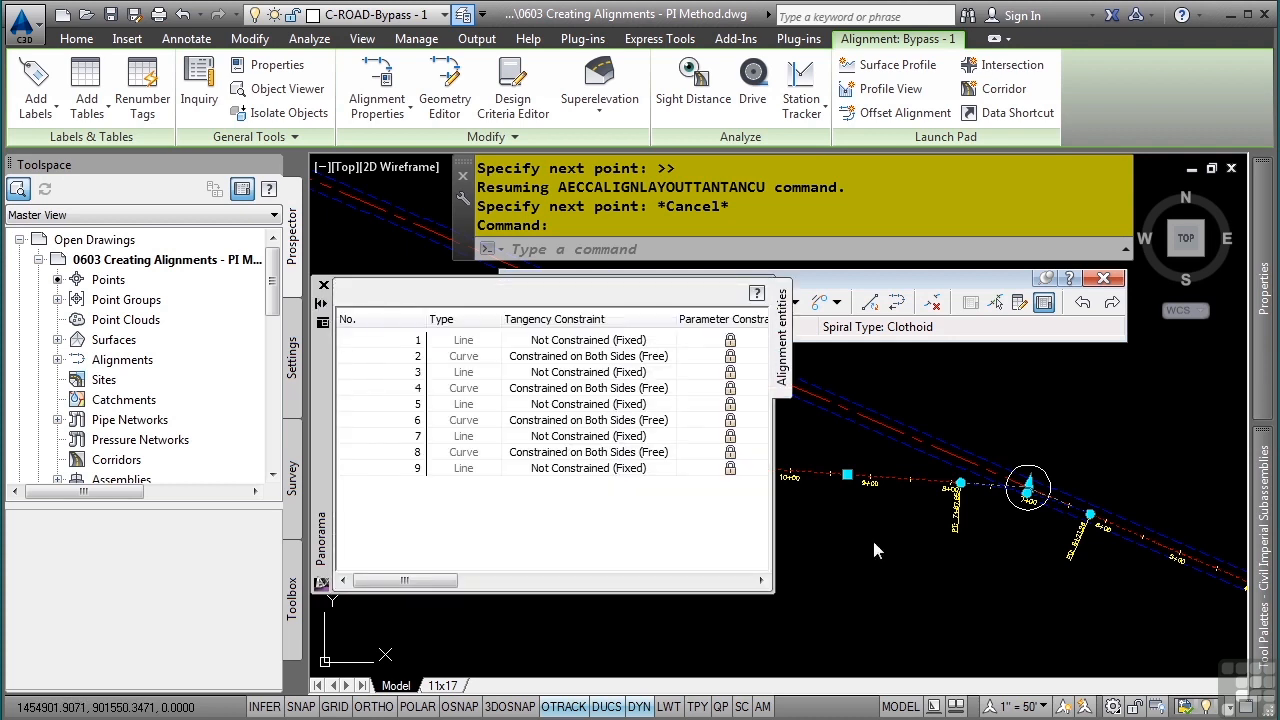
mouse_move(885, 548)
middle_mouse_down()
mouse_move(1109, 576)
mouse_move(1045, 560)
mouse_move(993, 580)
mouse_move(1013, 586)
middle_mouse_up()
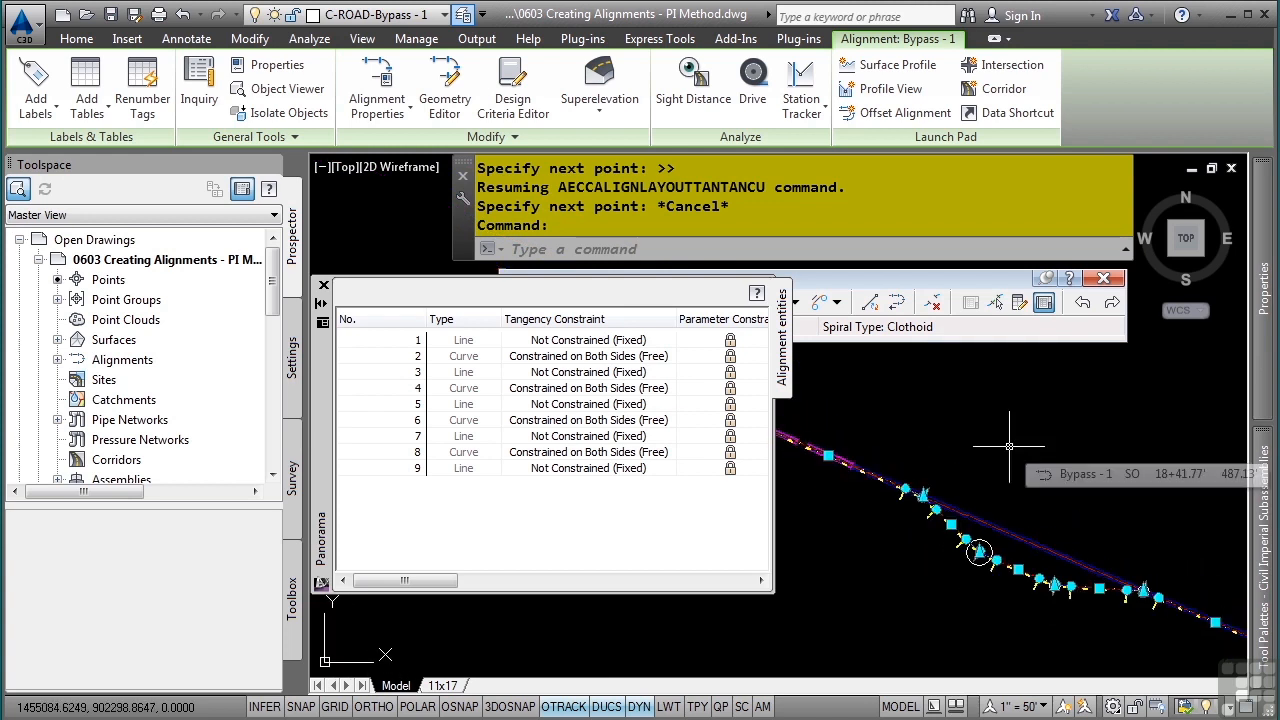
key("Escape")
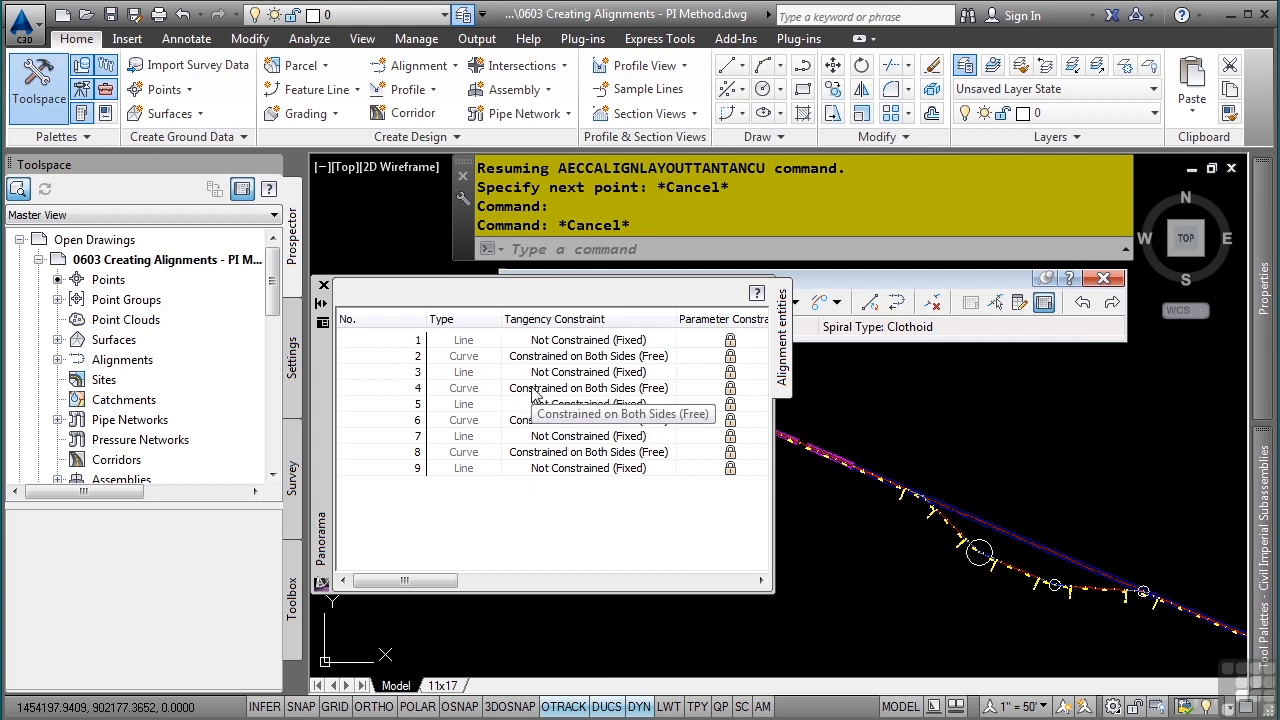
Highlight entities 1, 2 and 3 in turn from the entities table, and examine curve 2 up close in the drawing.
left_click(556, 341)
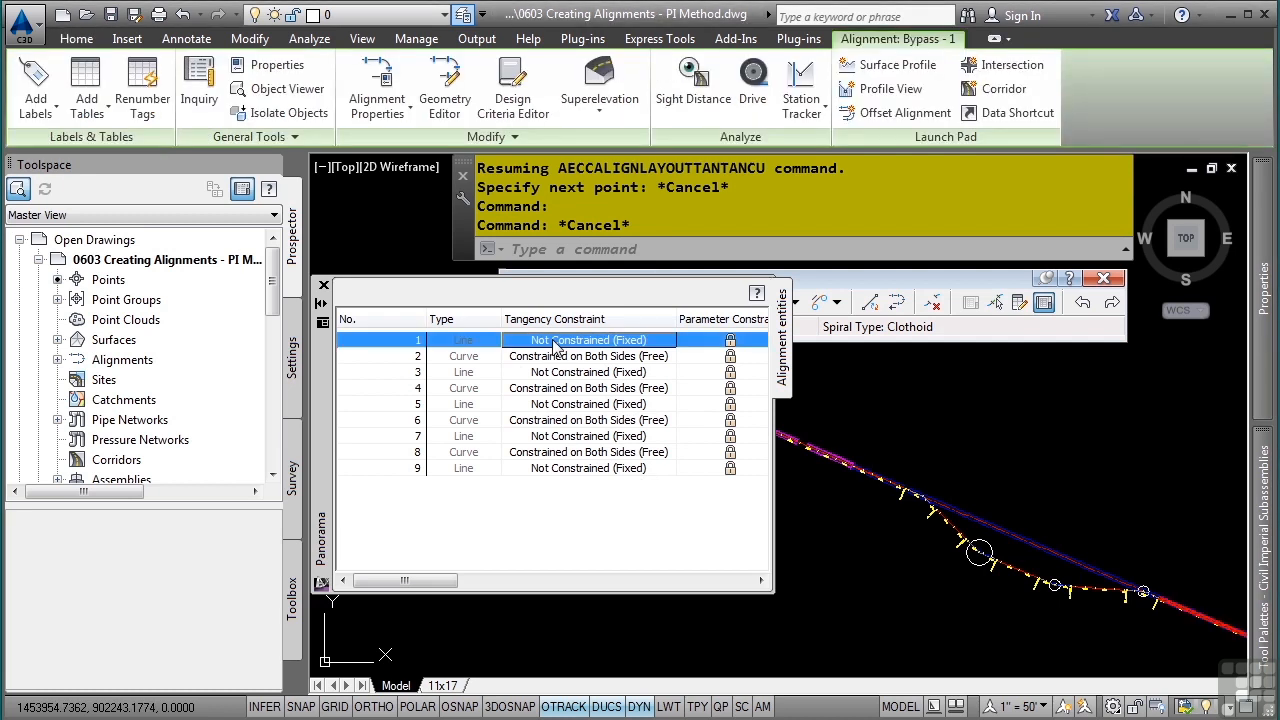
left_click(552, 360)
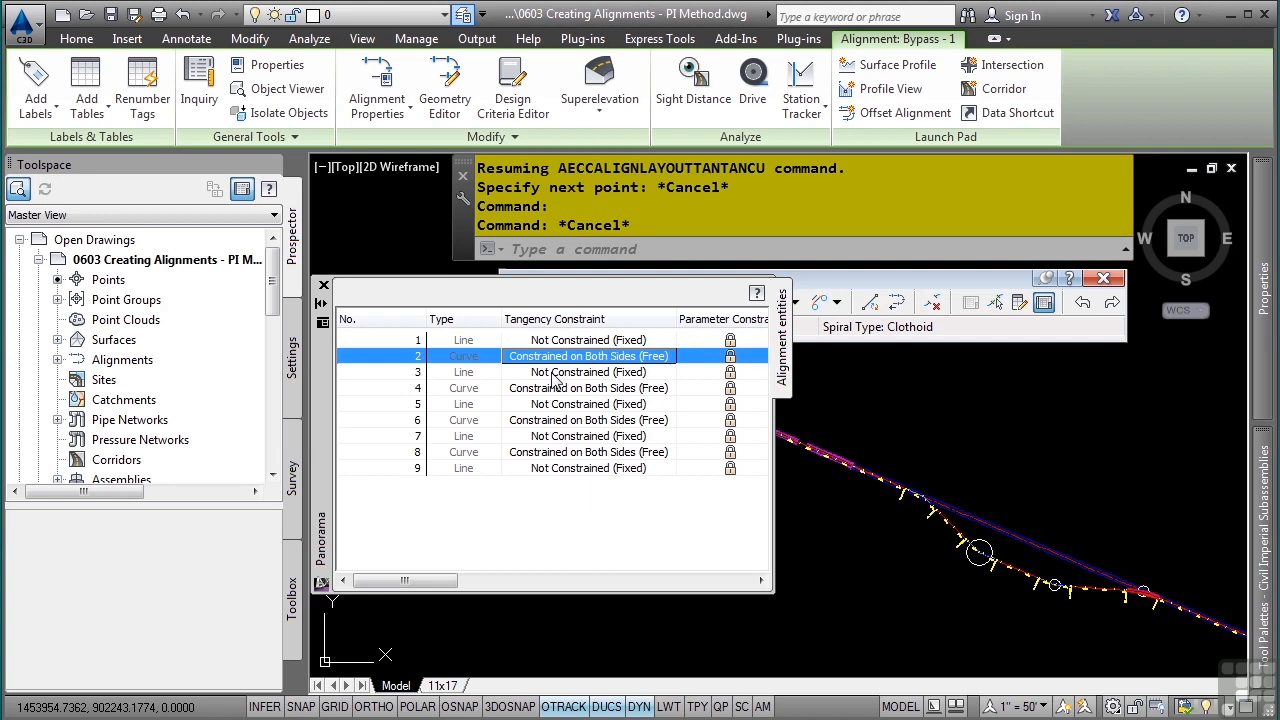
left_click(556, 376)
left_click(556, 376)
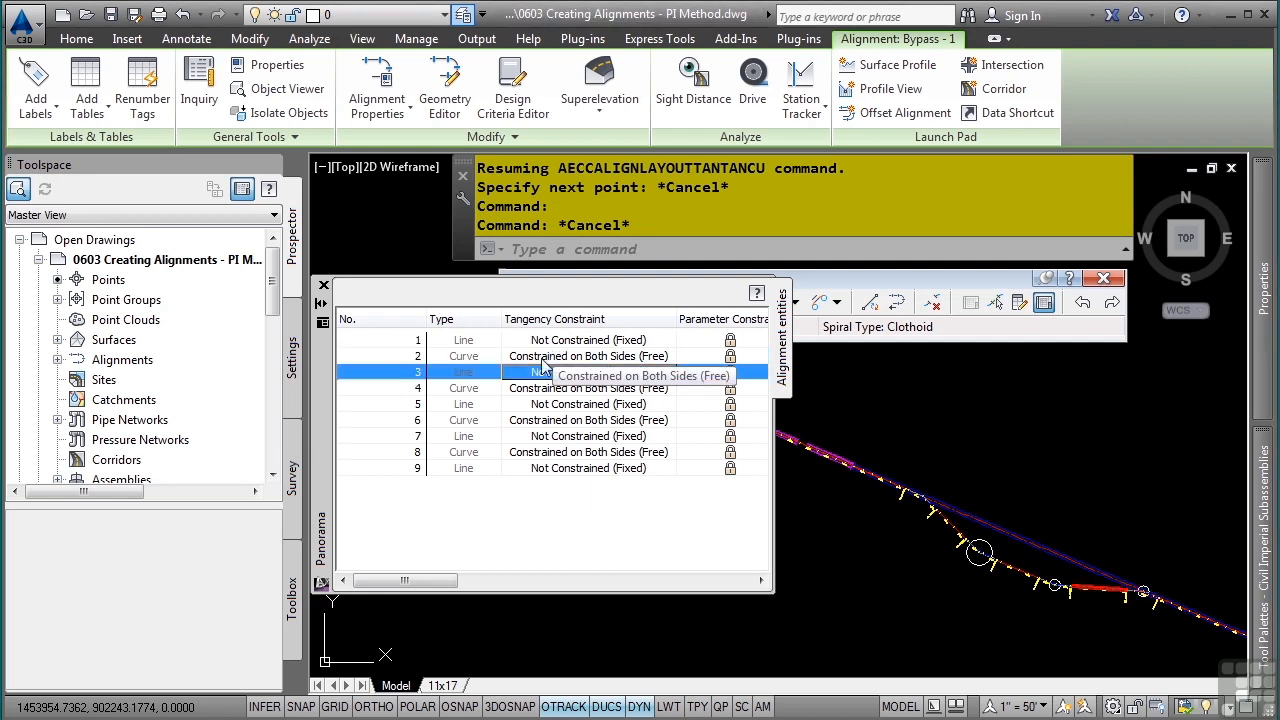
left_click(544, 357)
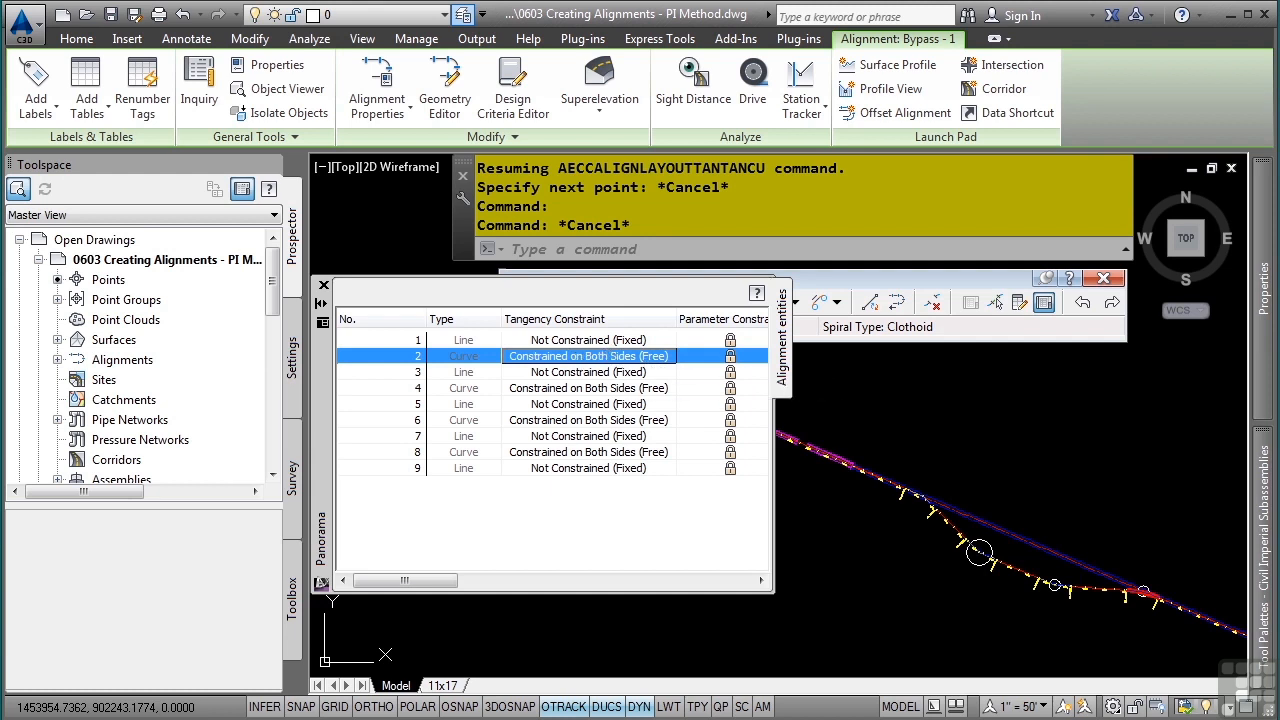
scroll(1130, 632, "up", 2)
scroll(1130, 600, "up", 2)
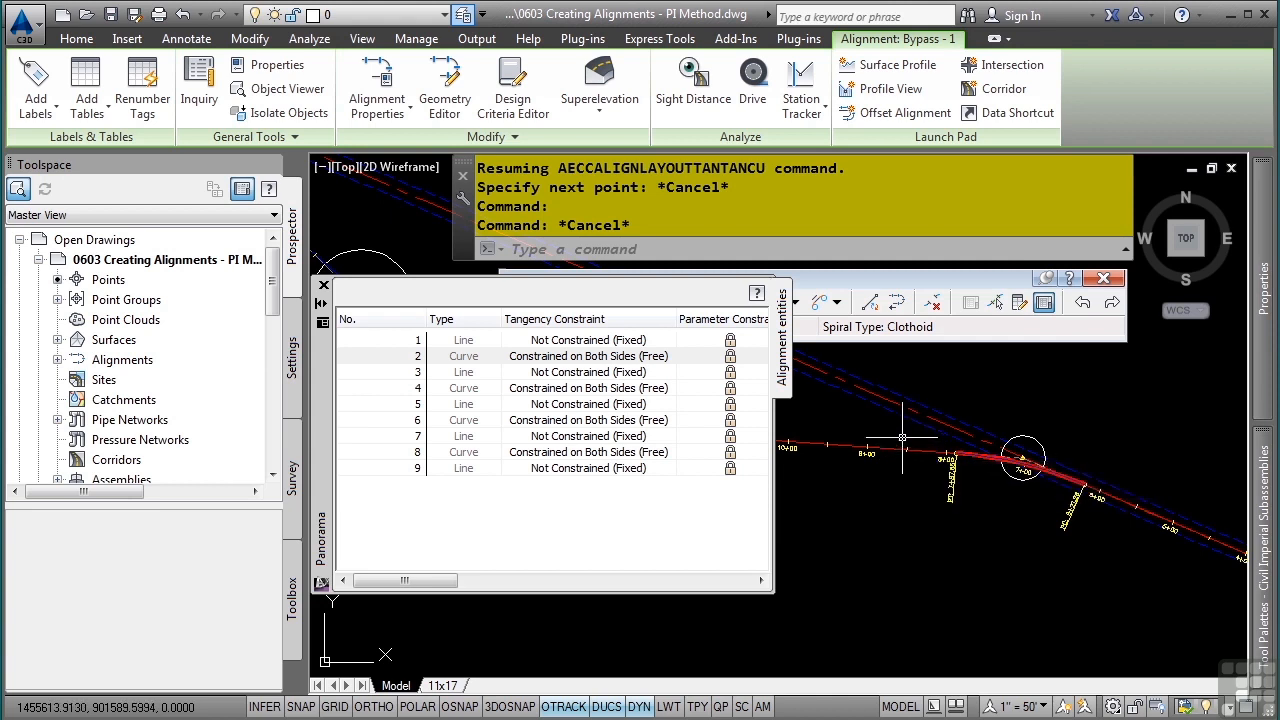
Set the radius of curve 2 in the alignment entities table to 850 feet.
left_click(470, 356)
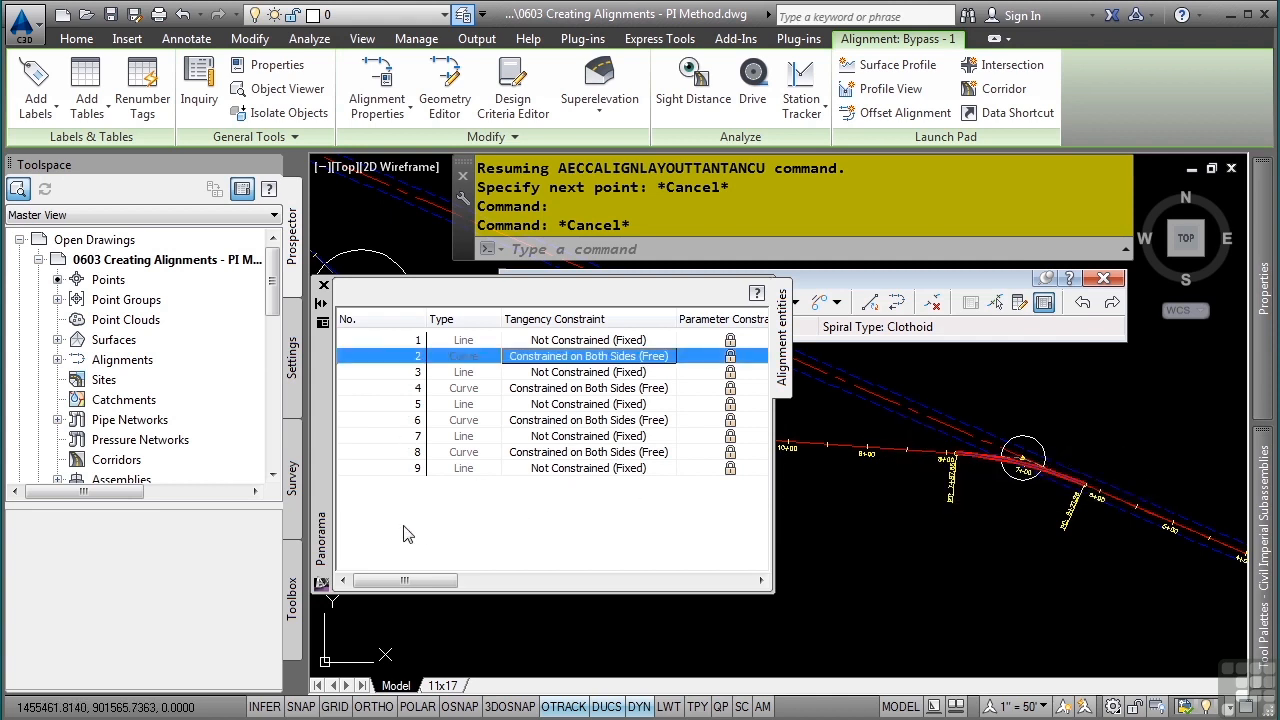
left_click_drag(402, 581, 503, 597)
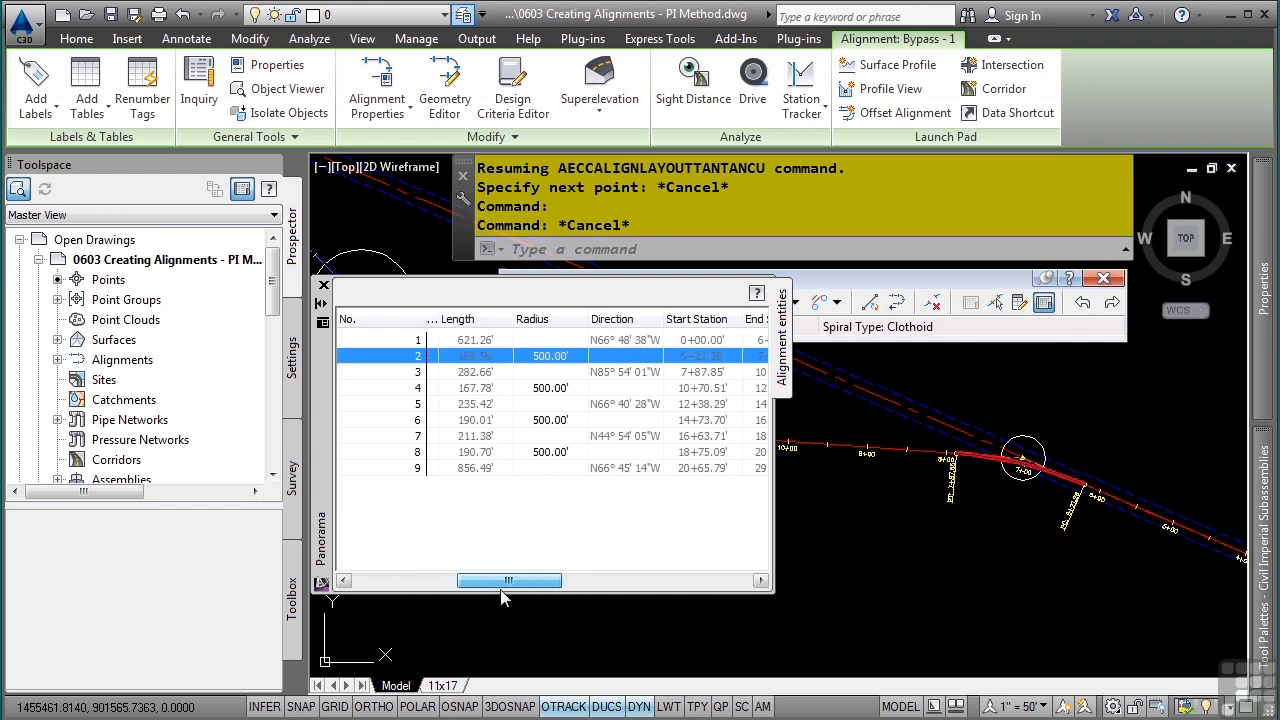
left_click(556, 358)
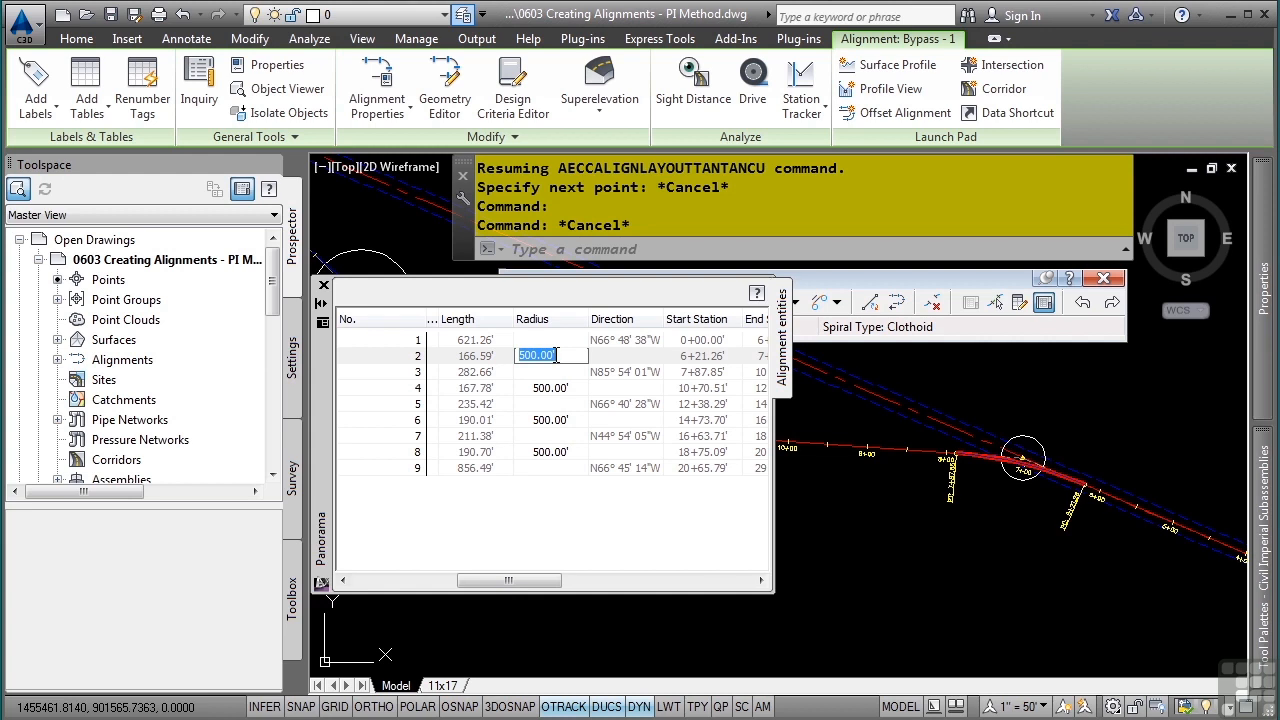
type("850")
key("Return")
Highlight curve 8 from the alignment entities table and set its radius to 700 feet.
middle_click_drag(900, 500, 1160, 600)
middle_click_drag(950, 480, 1100, 560)
mouse_move(960, 470)
middle_mouse_down()
mouse_move(1011, 514)
mouse_move(1136, 542)
middle_mouse_up()
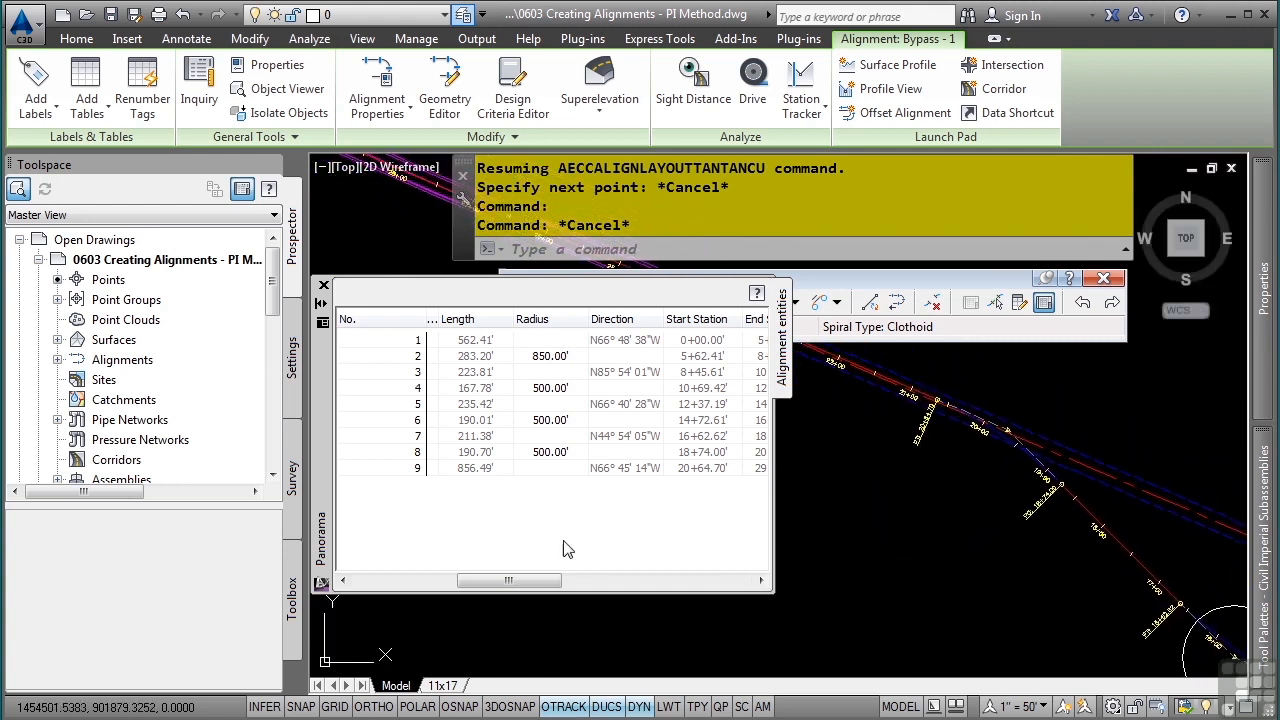
left_click(450, 459)
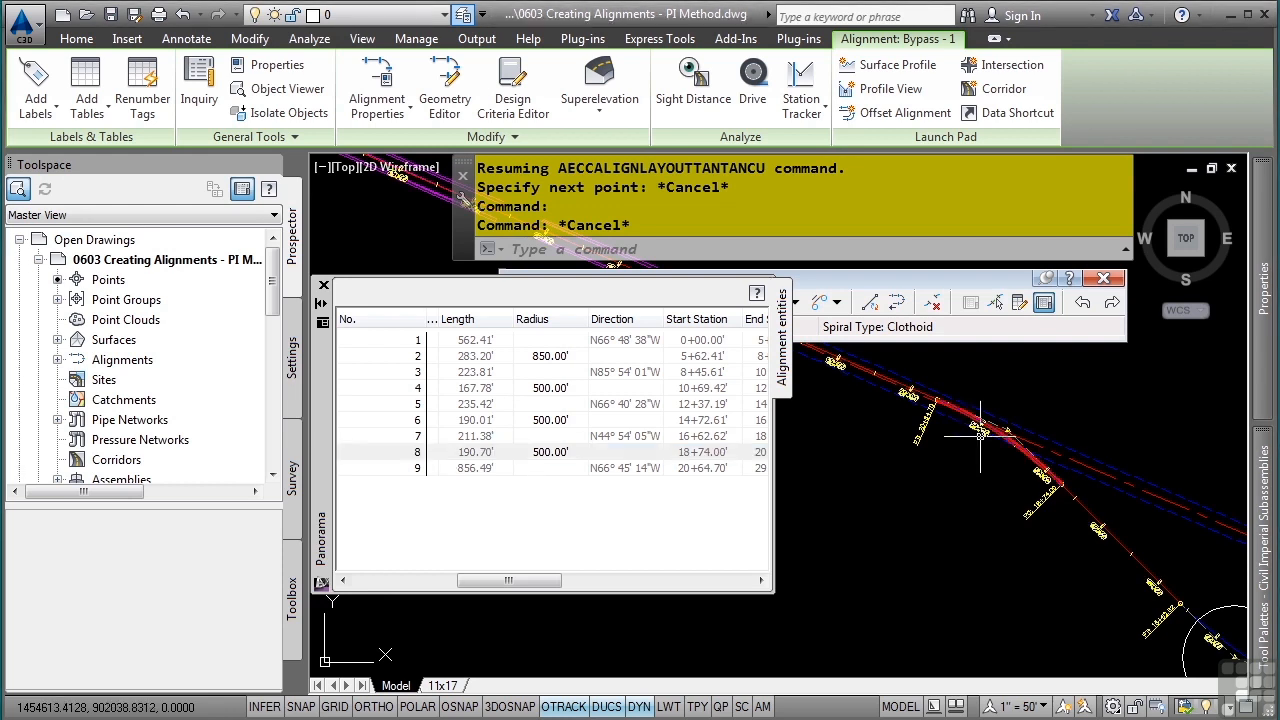
left_click(557, 453)
type("700")
key("Return")
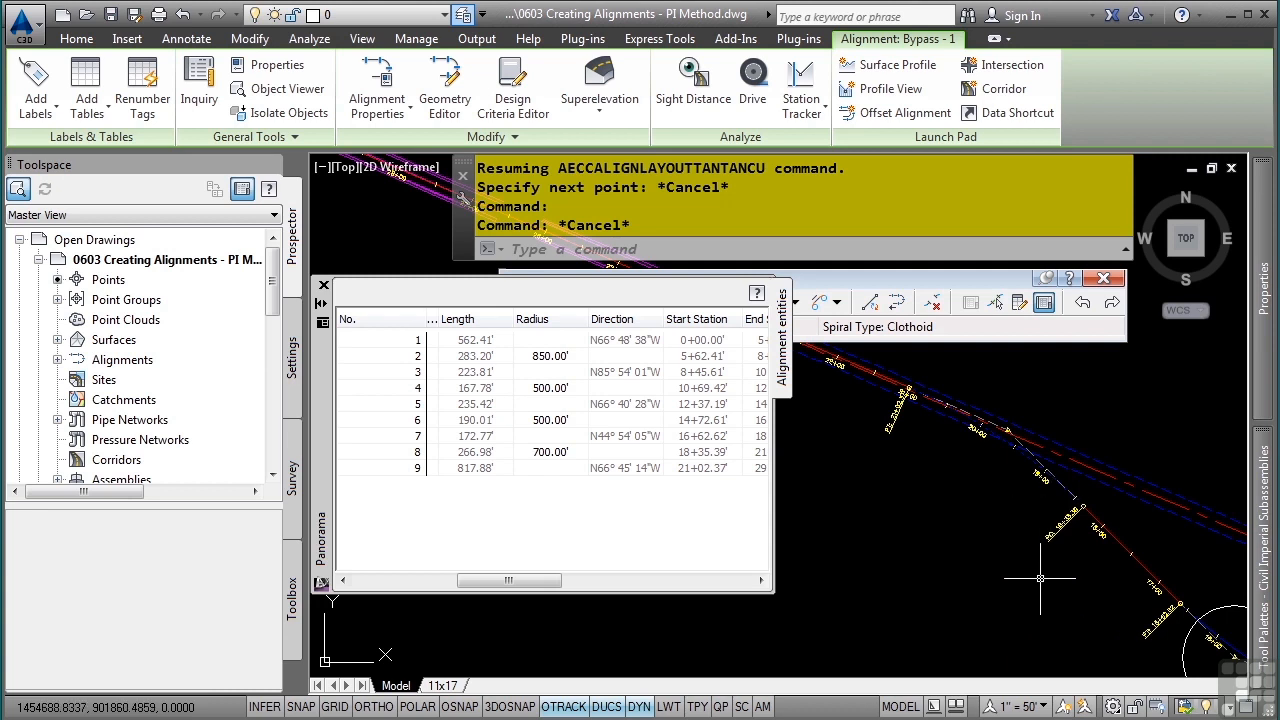
Deselect the Bypass - 1 alignment and close both its entities table and the Alignment Layout Tools.
key("Escape")
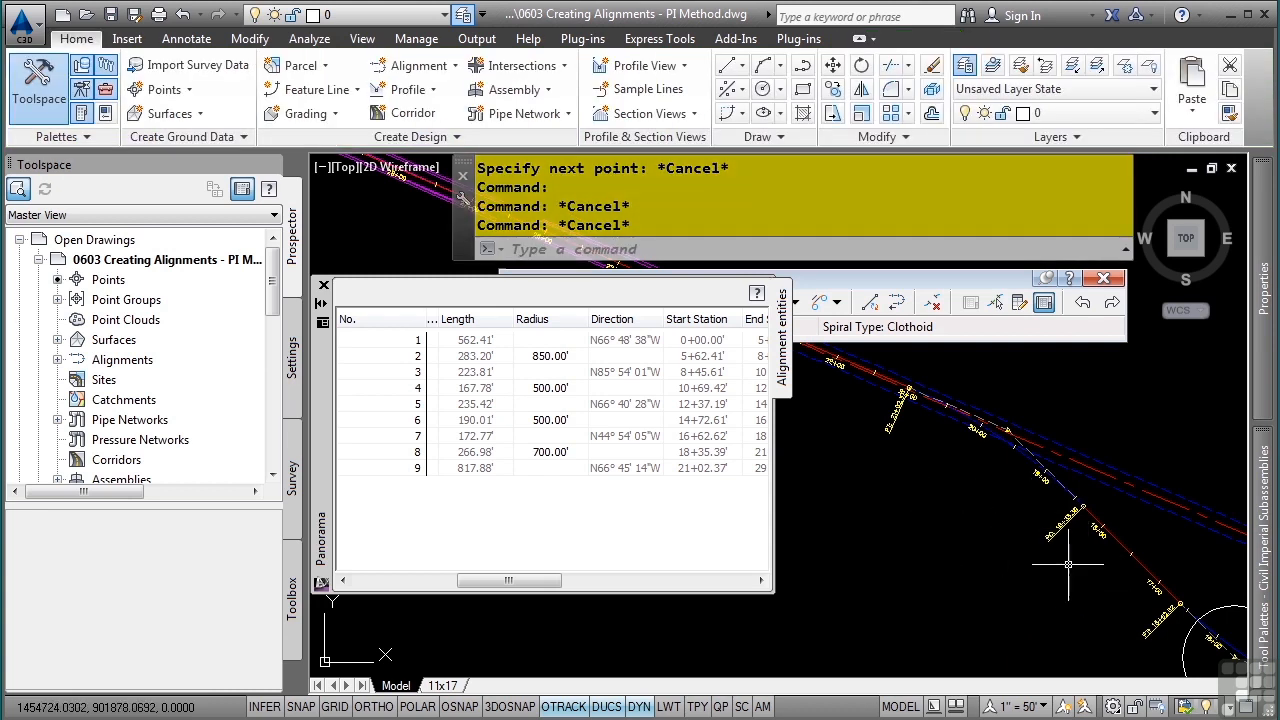
middle_click_drag(1056, 531, 958, 488)
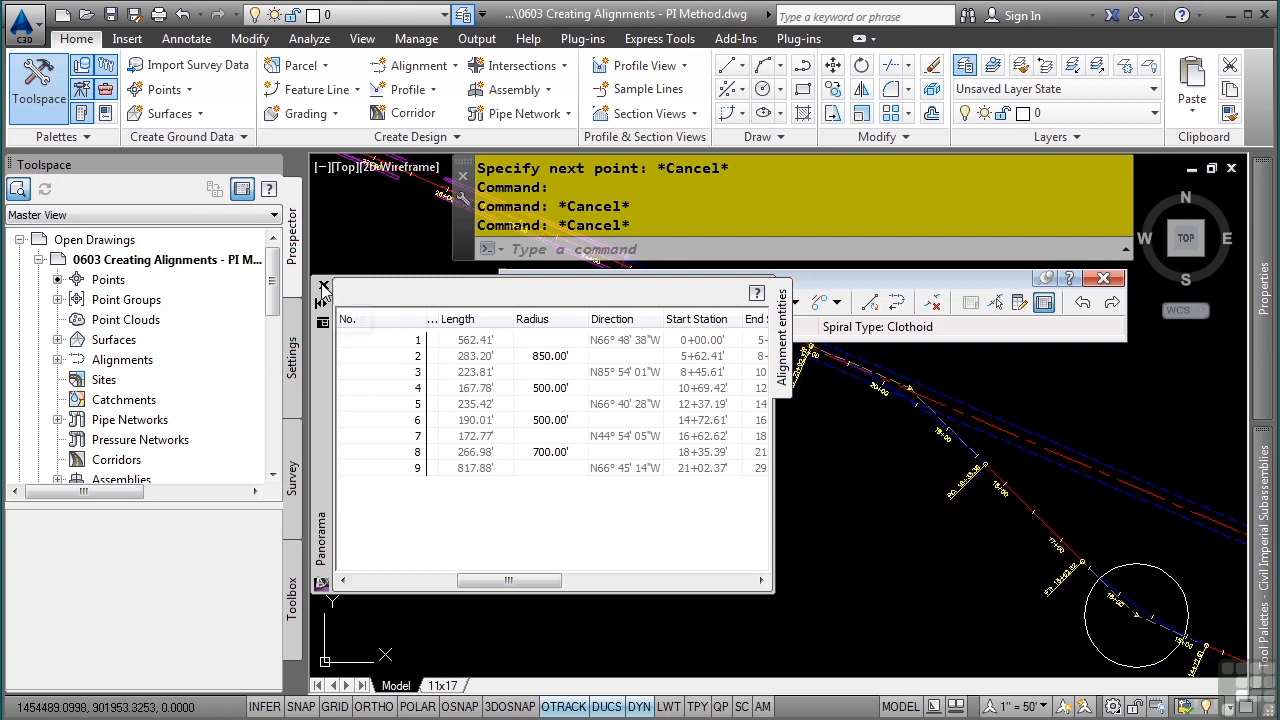
left_click(324, 286)
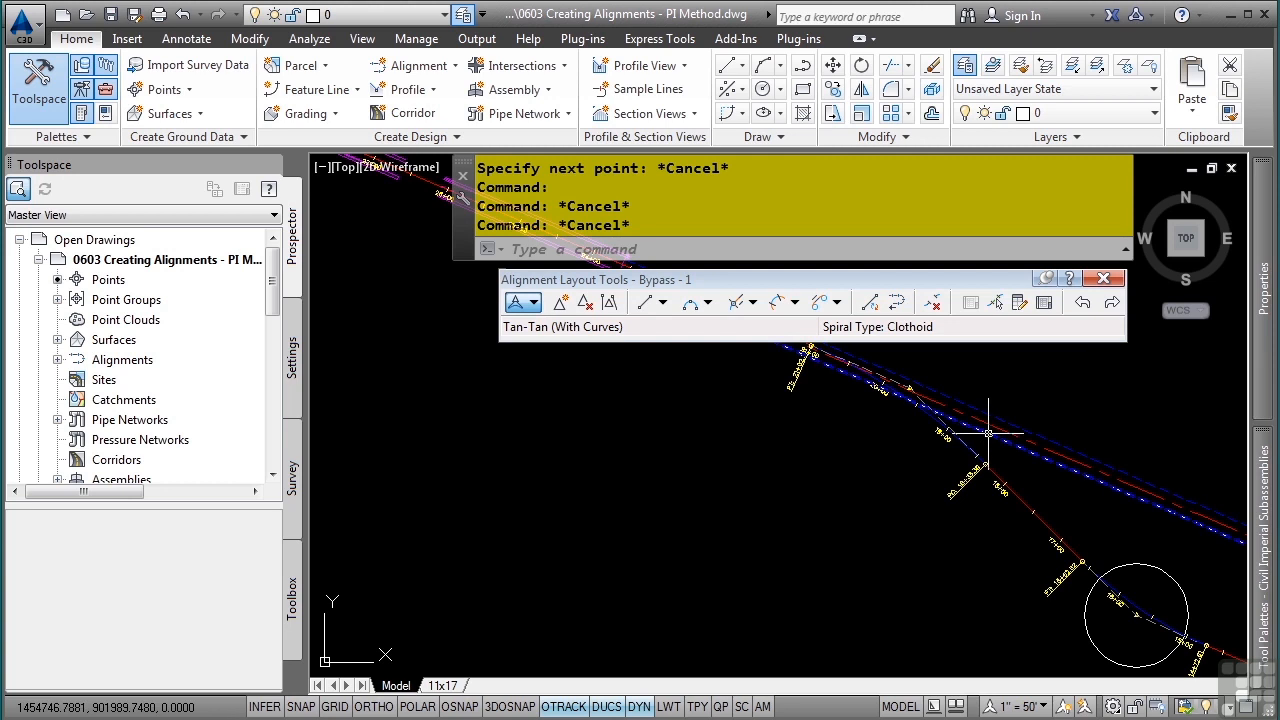
left_click(1104, 279)
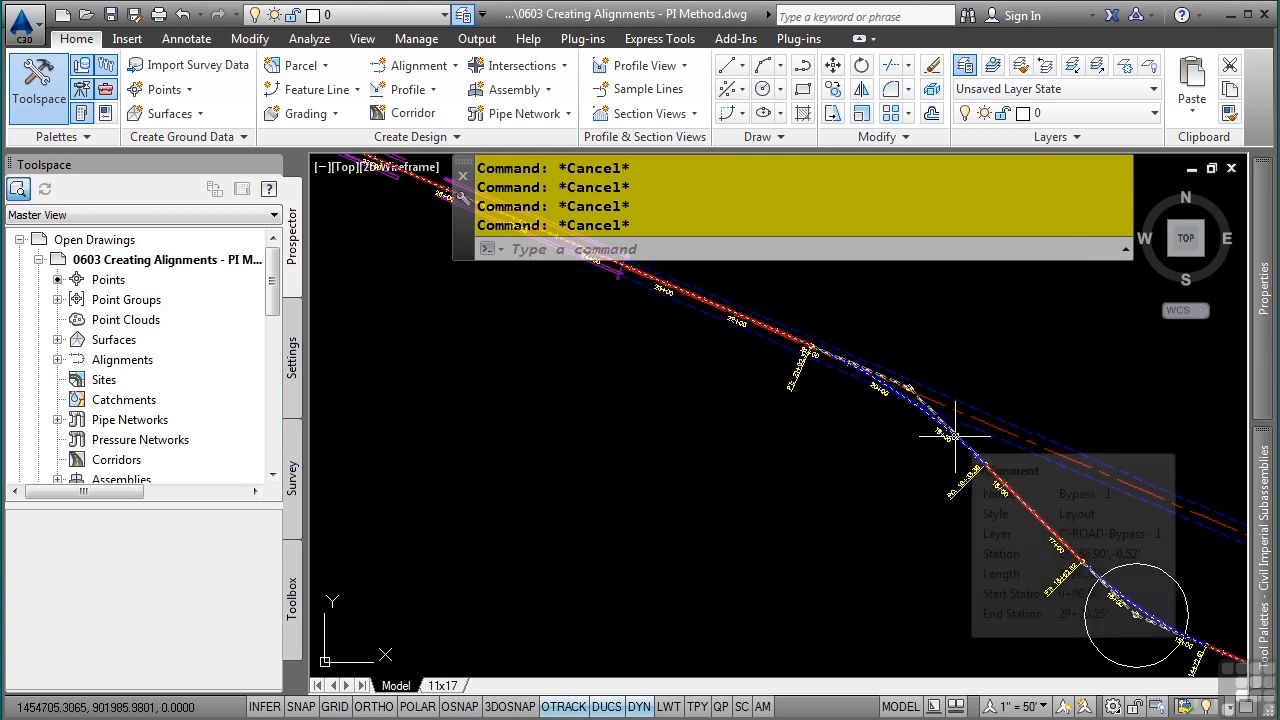
middle_click(951, 434)
middle_click(951, 434)
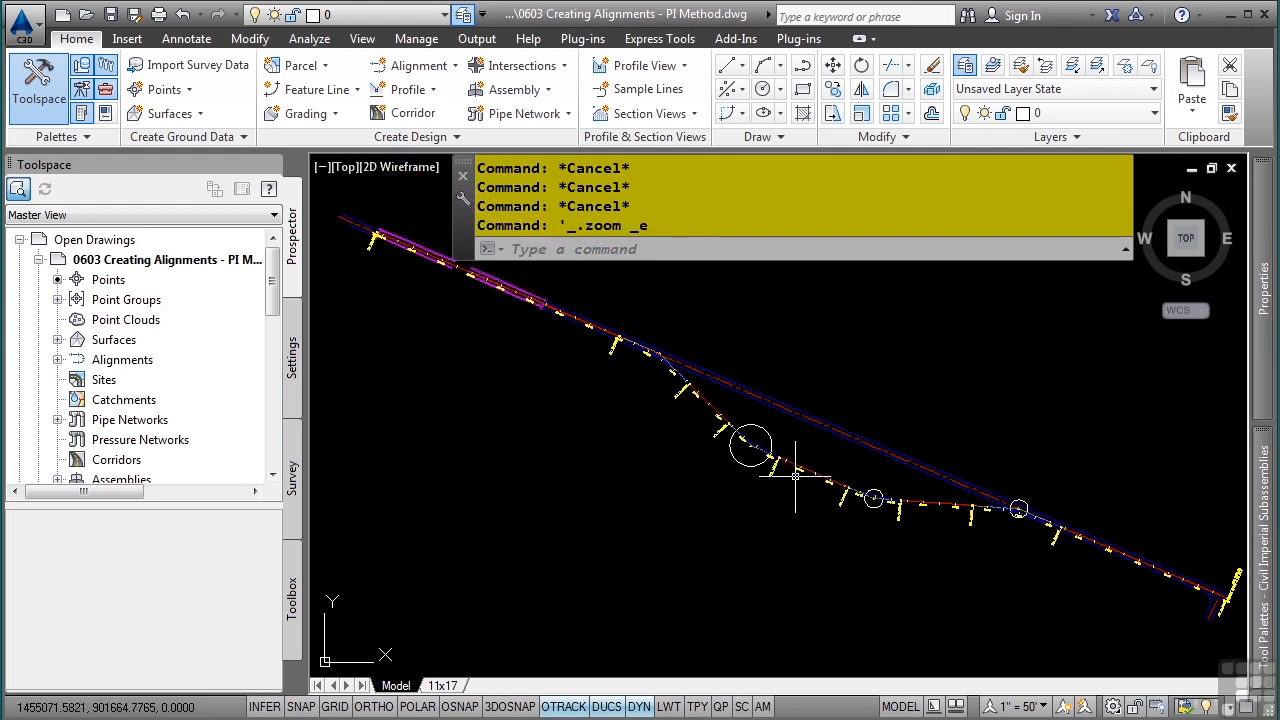